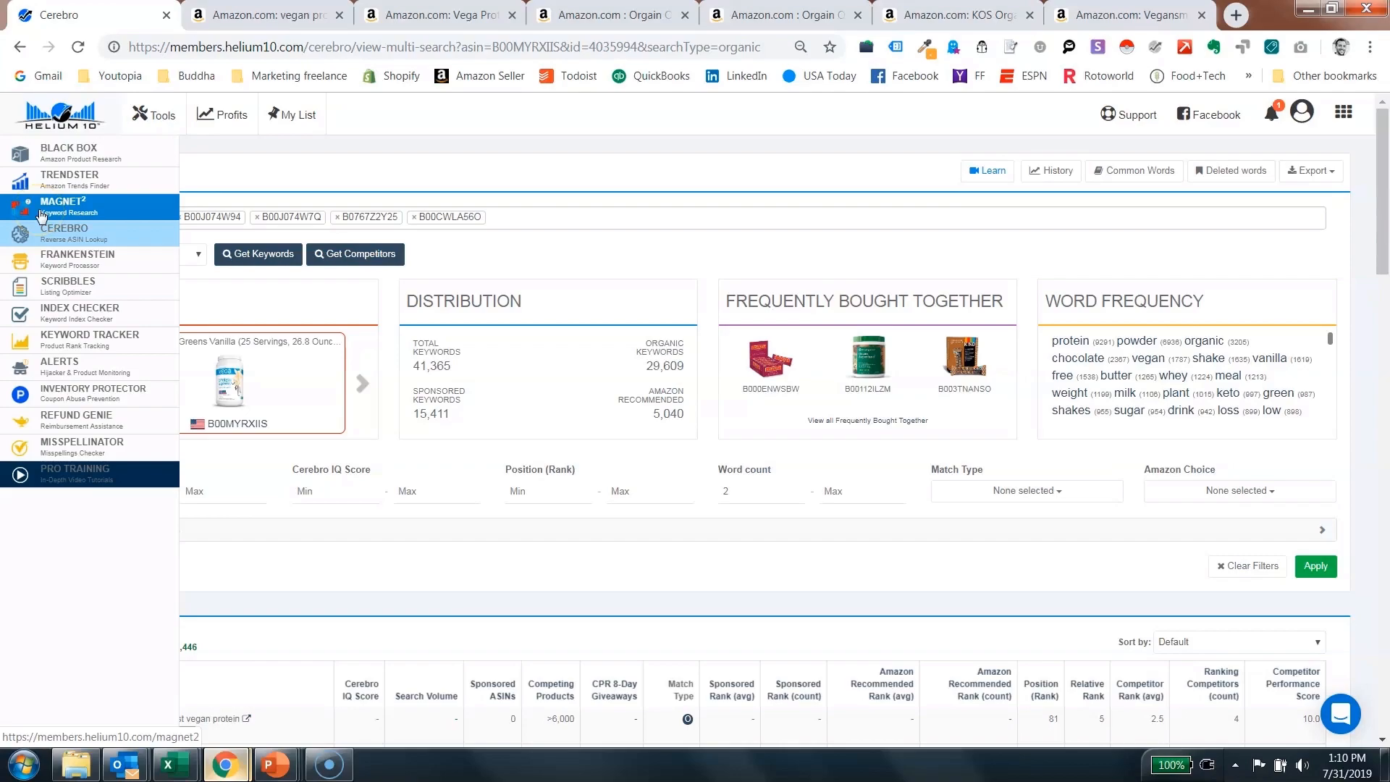
Open the Magnet keyword research tool, and copy the seed keyword "vegan protein powder" from the My Keywords sheet in Excel
click(41, 213)
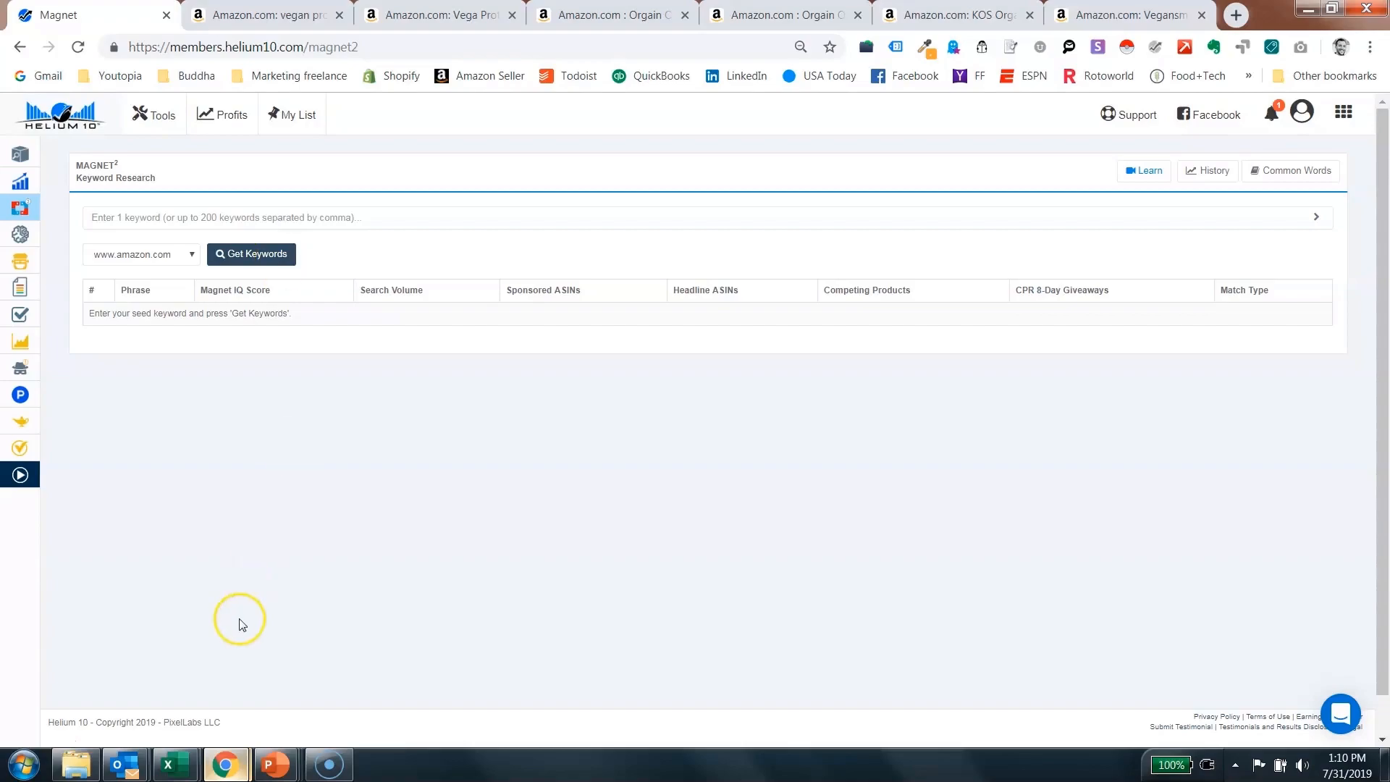
mouse_move(190, 758)
click(207, 708)
click(123, 713)
key(ctrl+c)
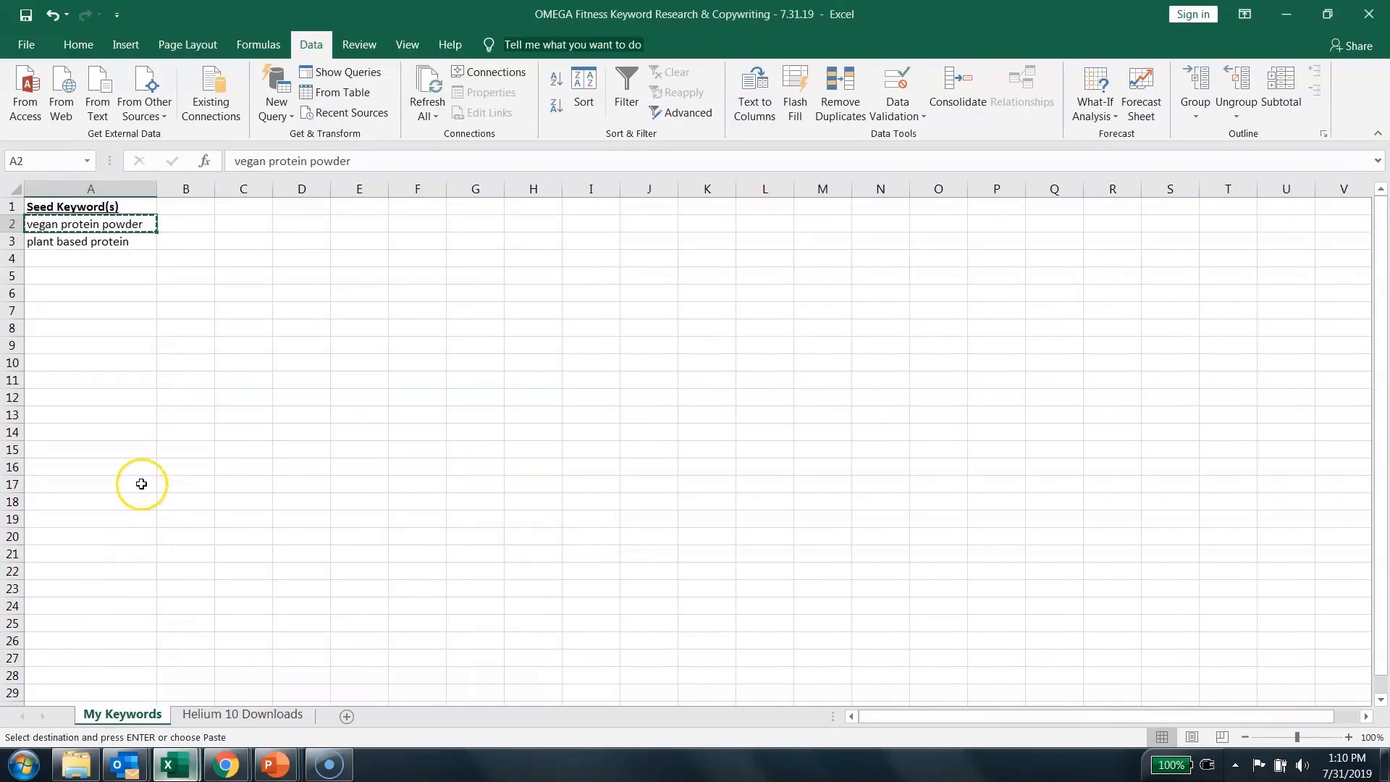
mouse_move(226, 764)
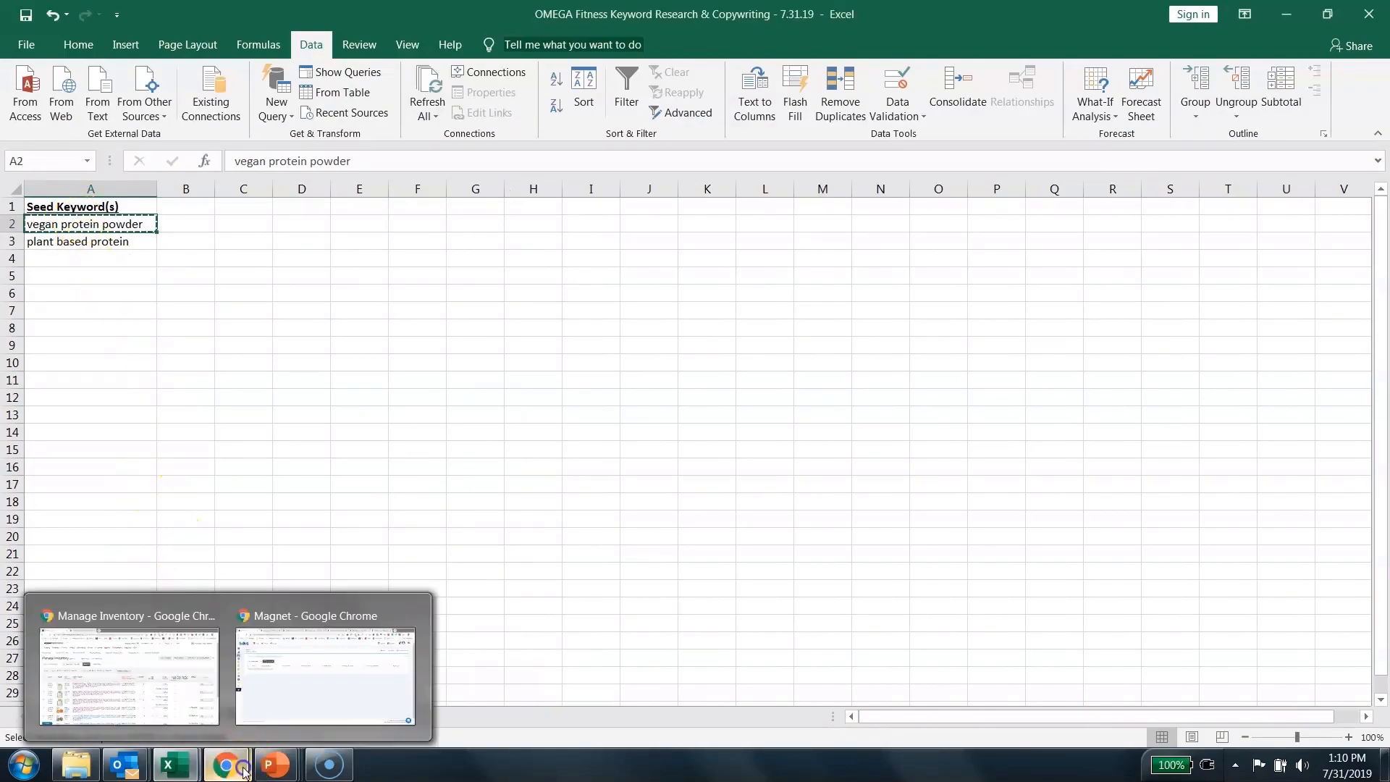
click(282, 706)
click(178, 217)
key(ctrl+v)
click(235, 253)
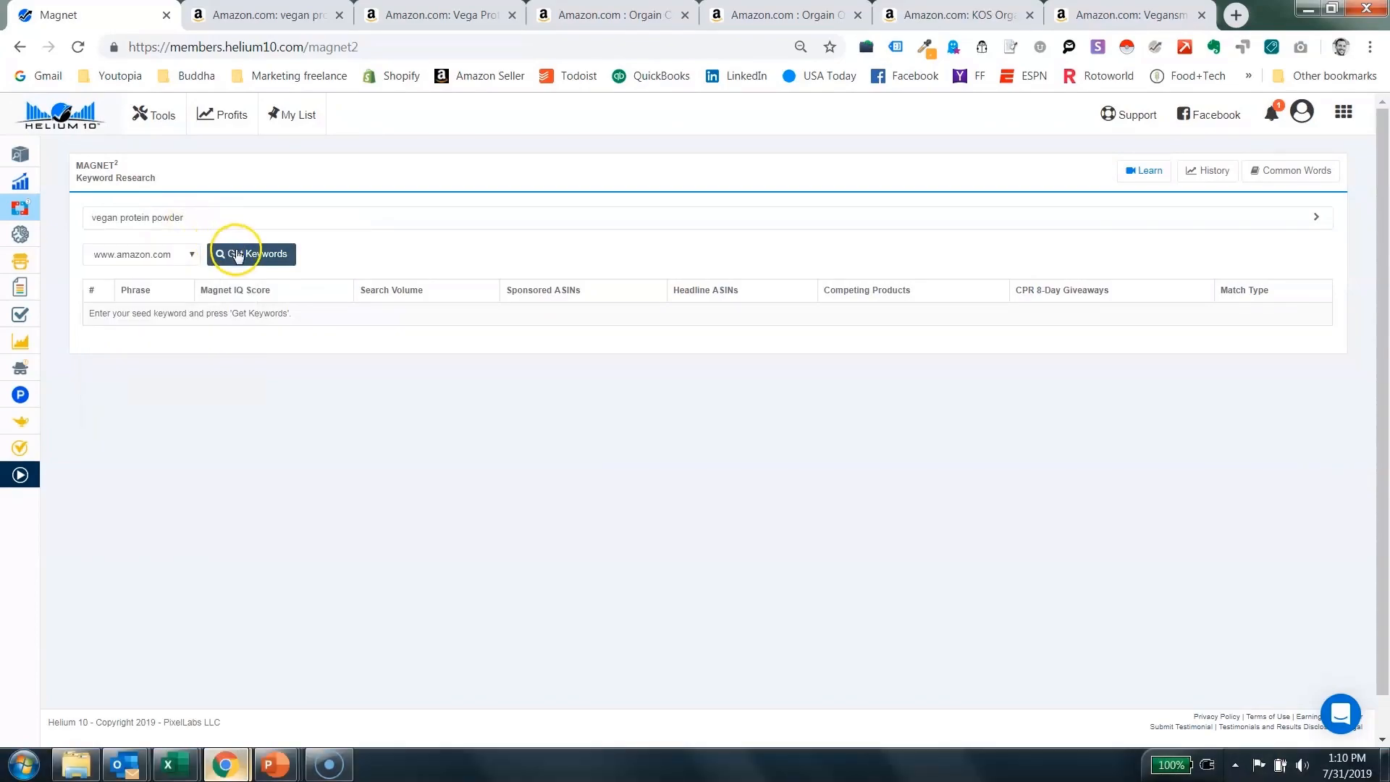
click(236, 253)
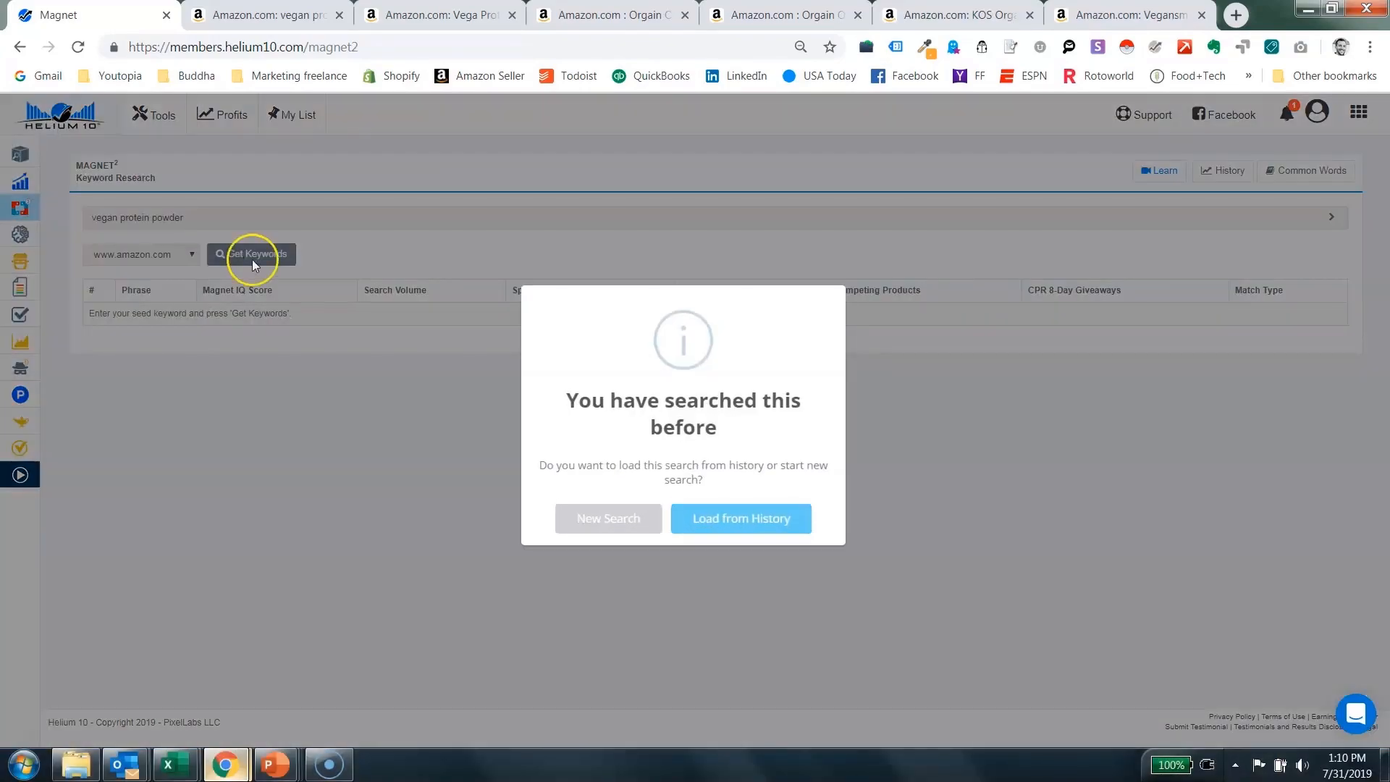
click(563, 519)
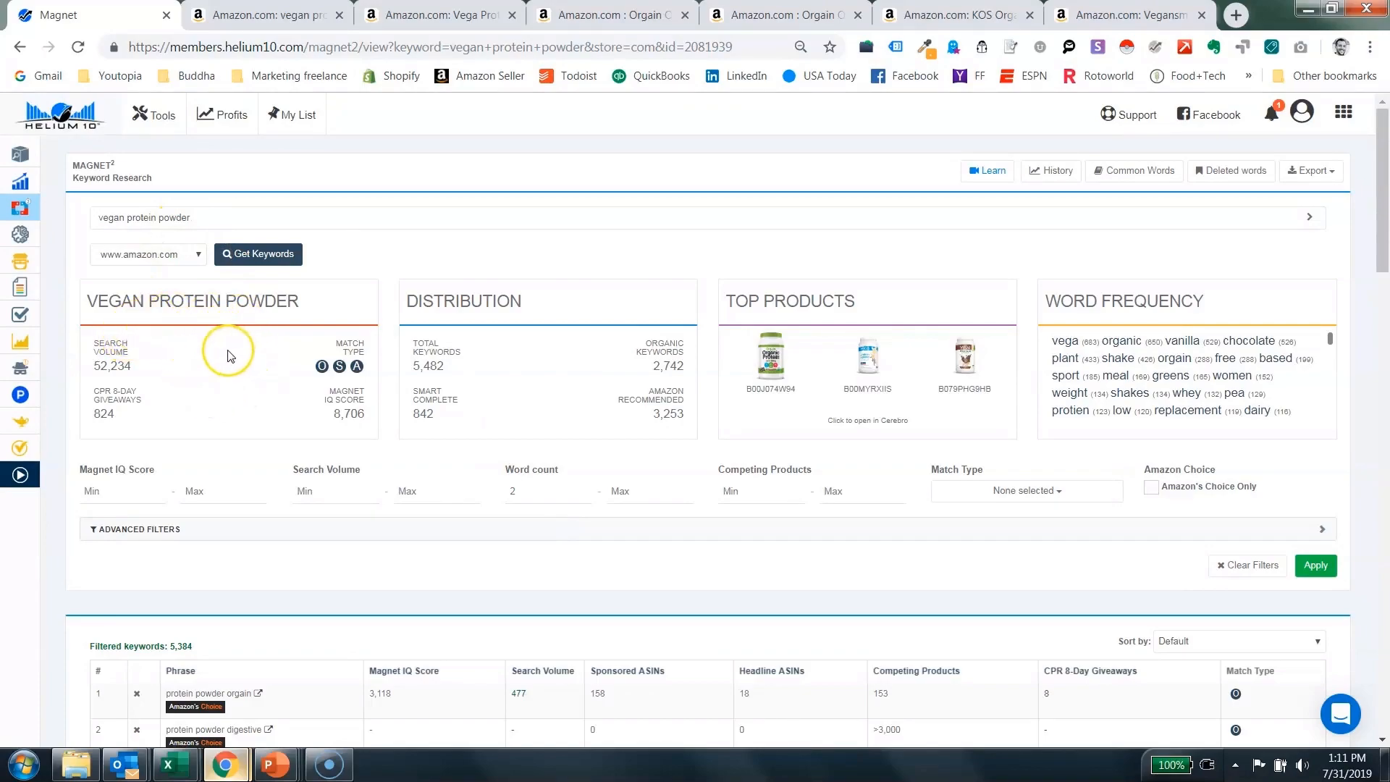
Examine the summary figures and the keyword list for "vegan protein powder" on the results page
drag(132, 302, 247, 295)
click(247, 295)
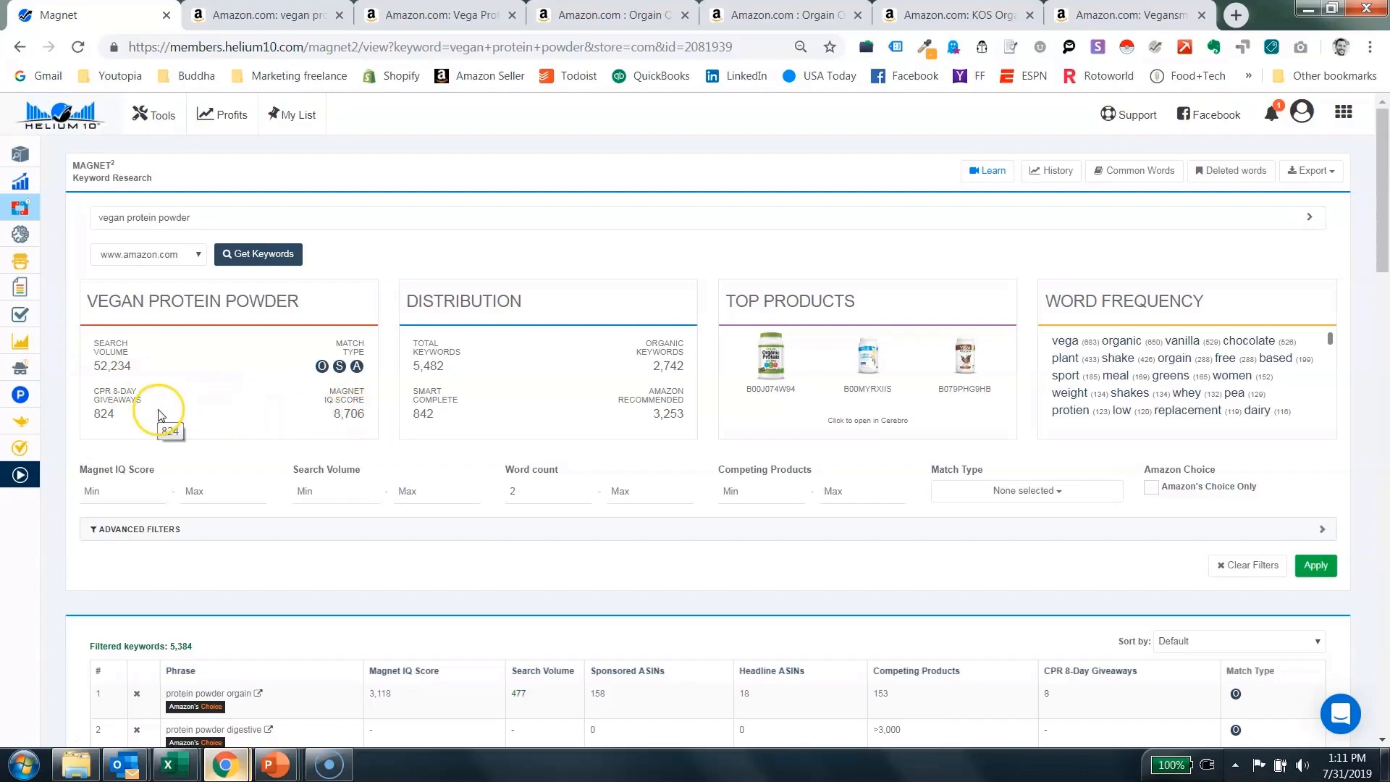
scroll(343, 436, down, 1)
scroll(343, 437, up, 1)
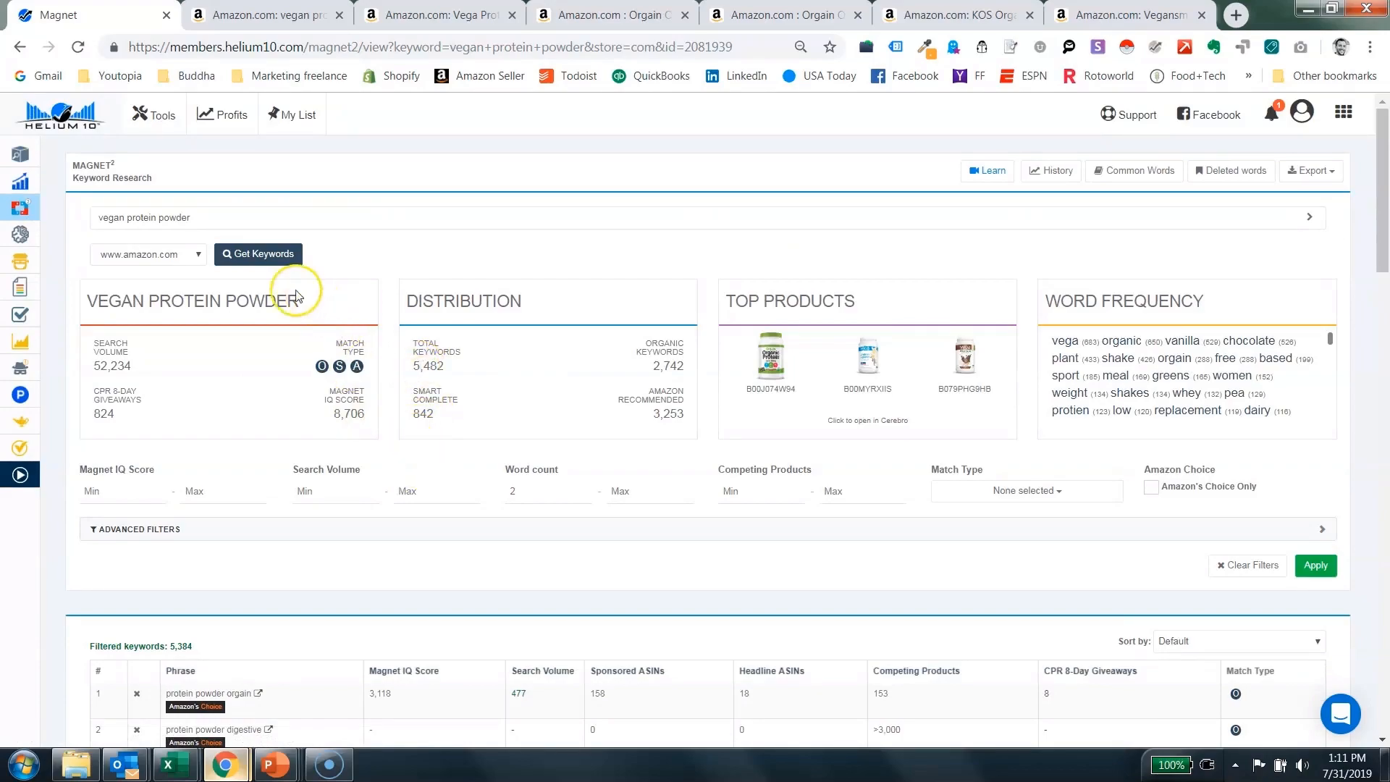
scroll(856, 504, down, 5)
scroll(856, 504, up, 5)
Export the Magnet keyword results as an XLSX file and open it in Excel for editing
click(1310, 173)
click(1285, 207)
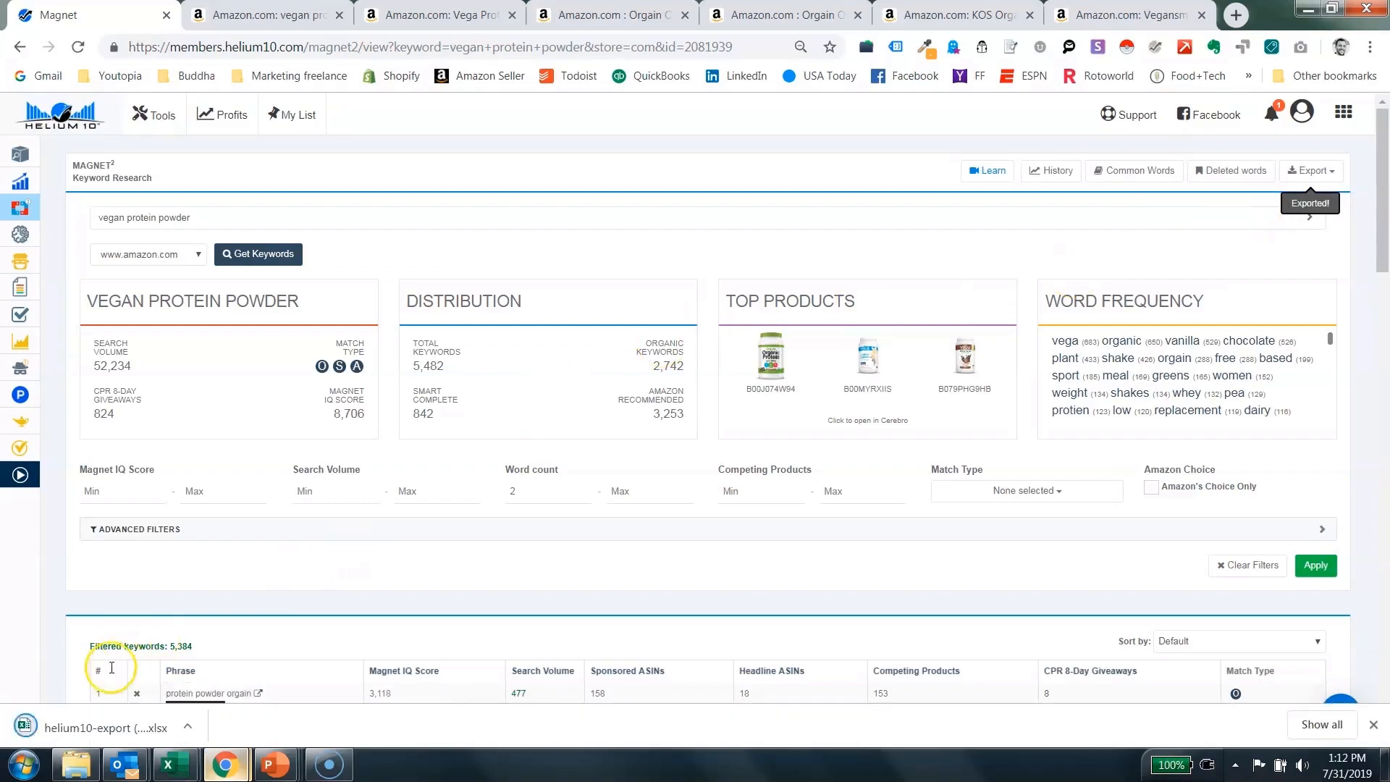
click(100, 726)
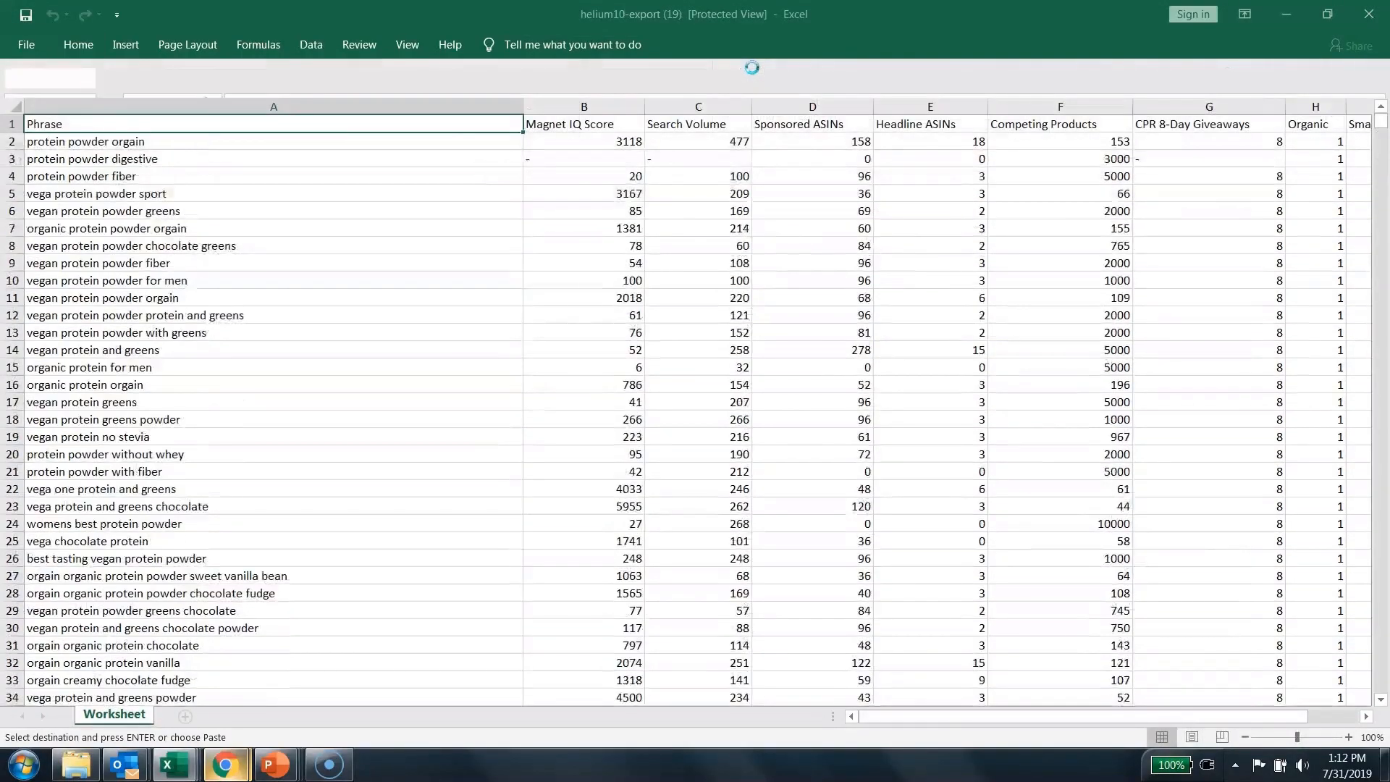
click(781, 156)
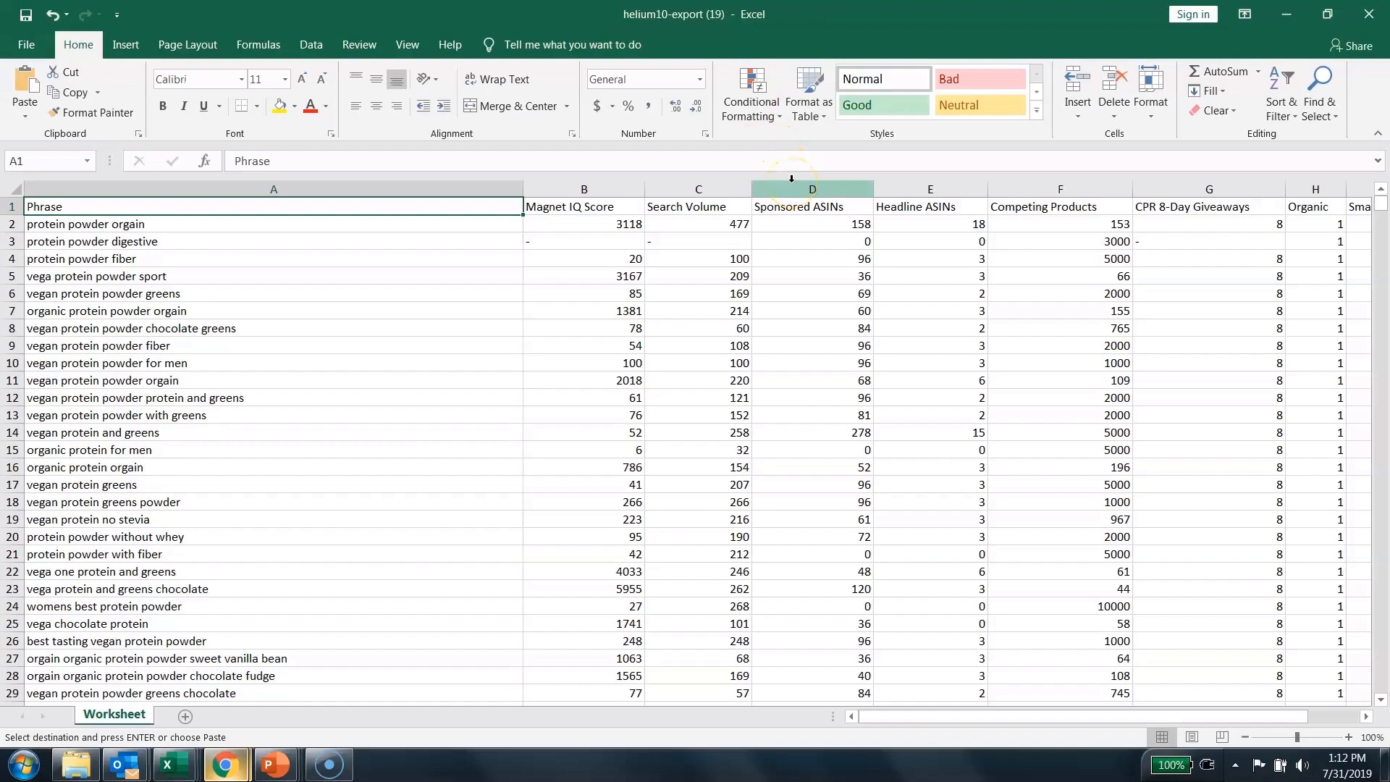
Delete columns D to J, from Sponsored ASINs through Amazon Recommended, in the exported worksheet
click(791, 180)
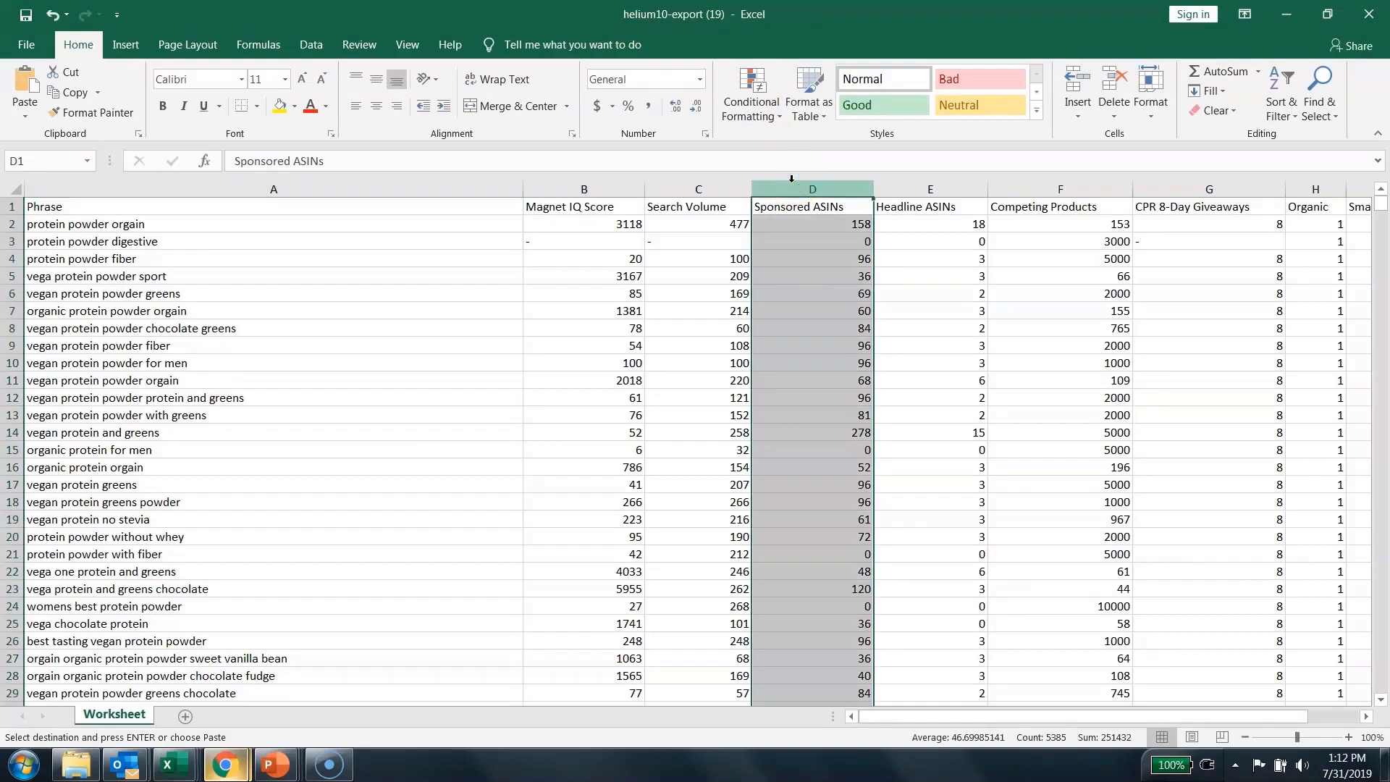
drag(791, 181, 981, 182)
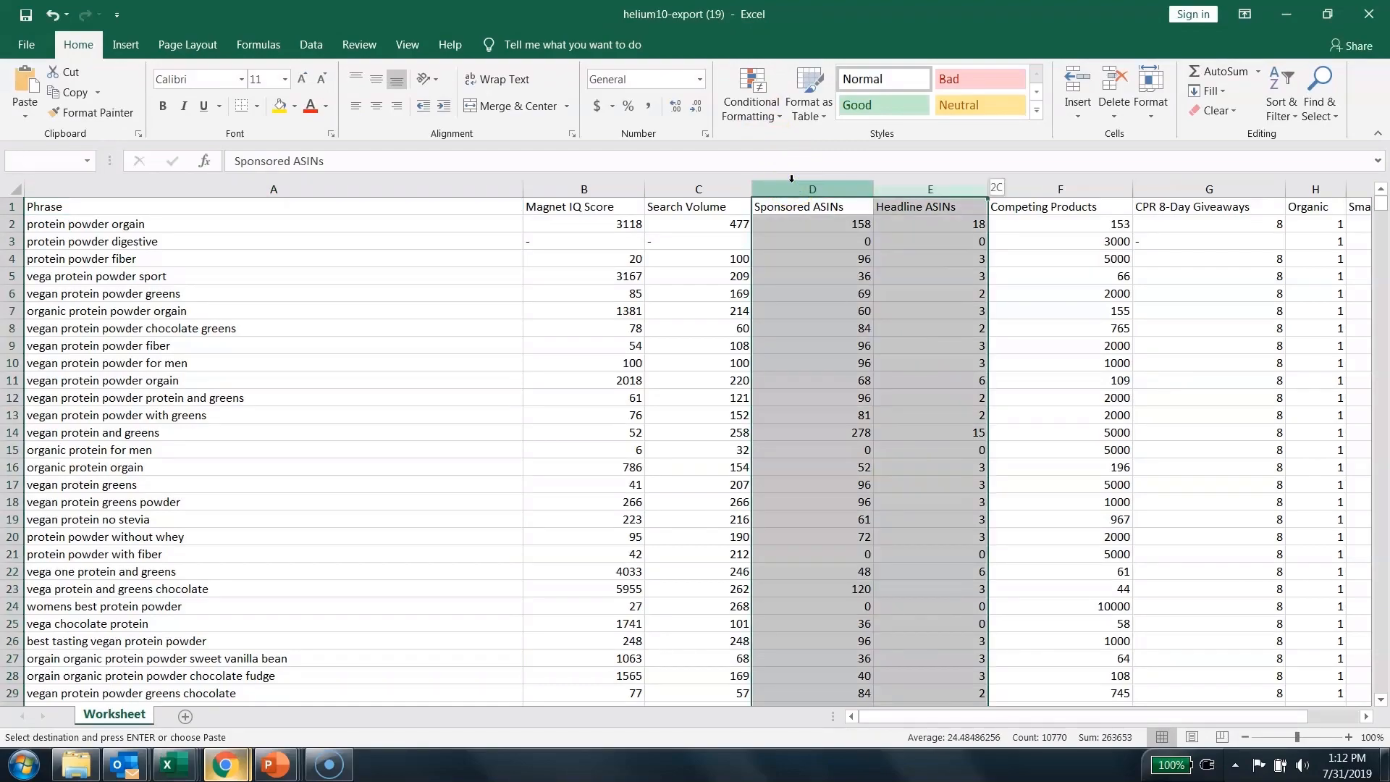
key(shift+Right)
key(shift+Right)
key(shift+Right)
key(shift+Right)
key(shift+Right)
key(shift+Right)
key(shift+Right)
key(shift+Left)
key(shift+Left)
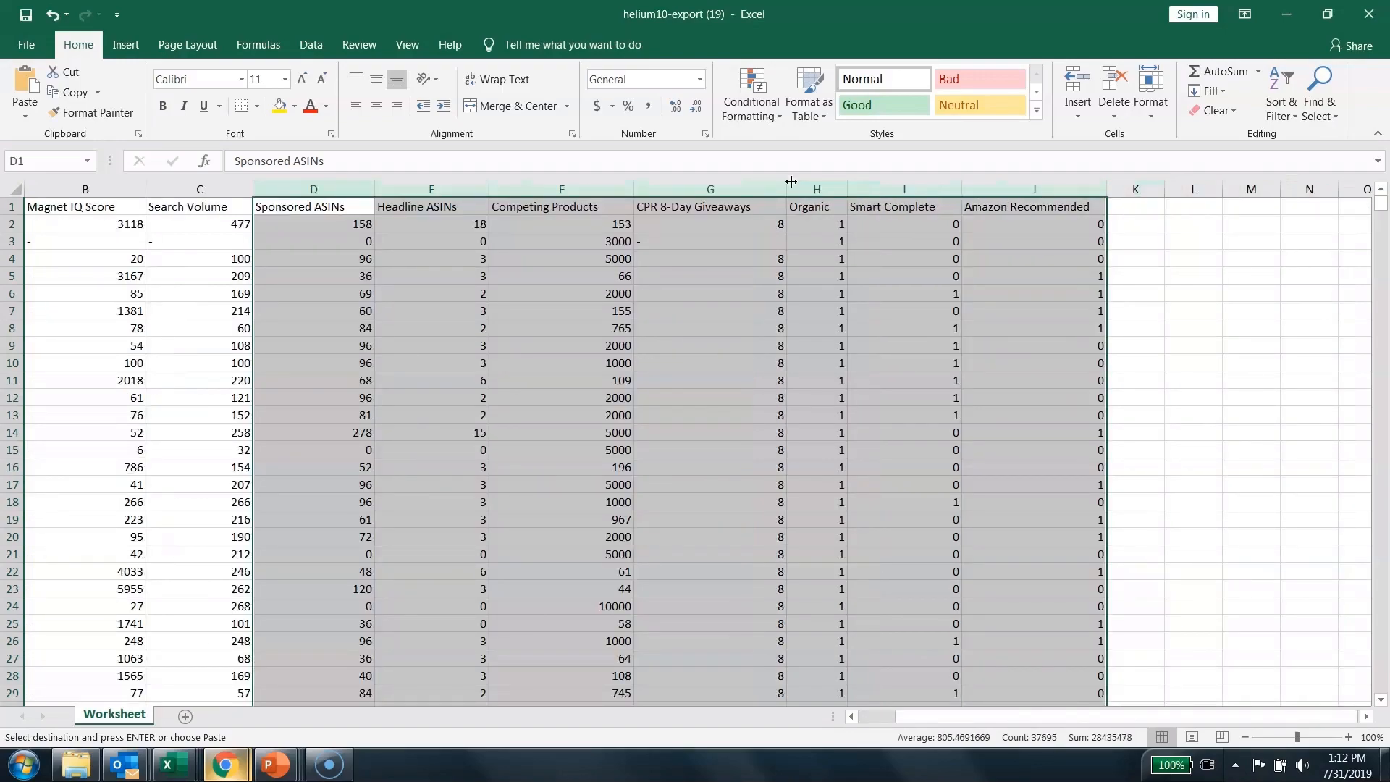
right_click(771, 188)
click(825, 343)
key(ctrl+Home)
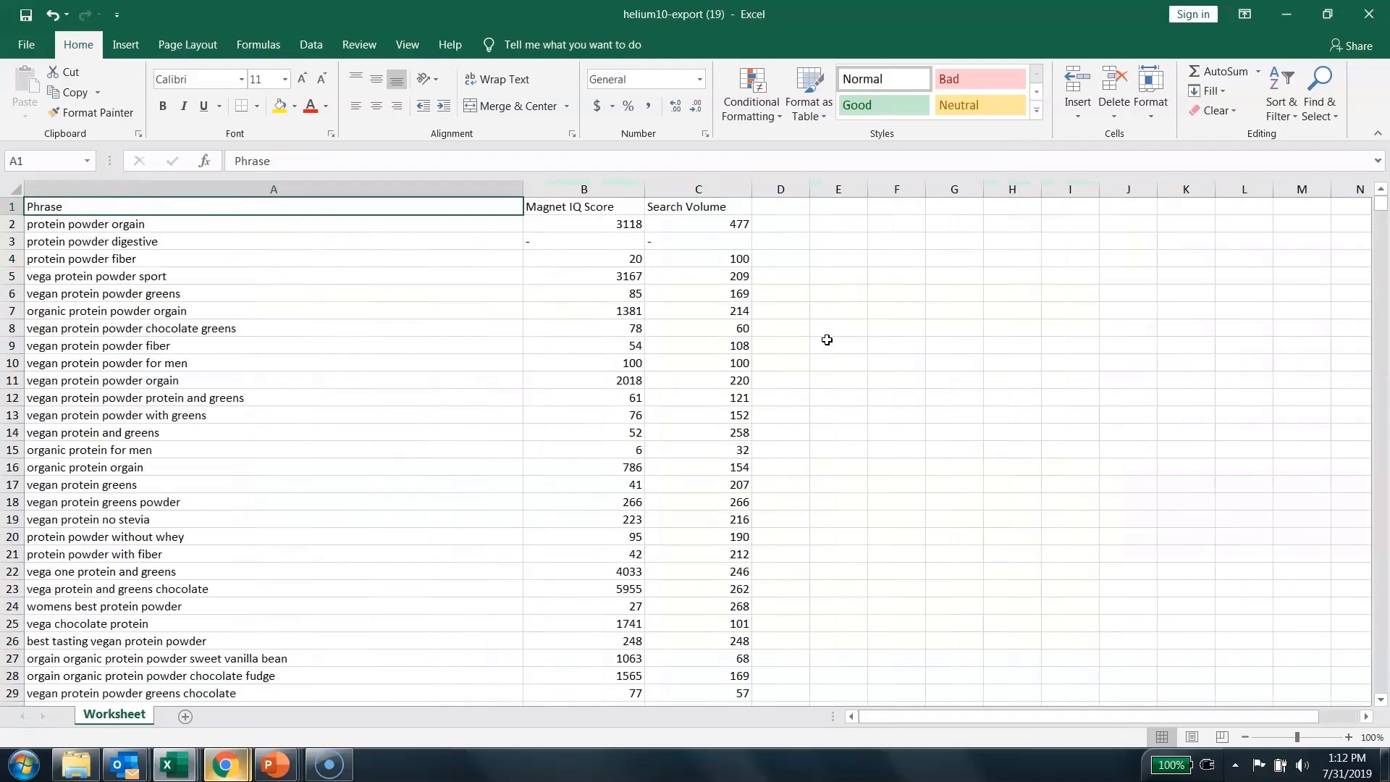
Delete the Magnet IQ Score column, keeping only Phrase and Search Volume
click(544, 207)
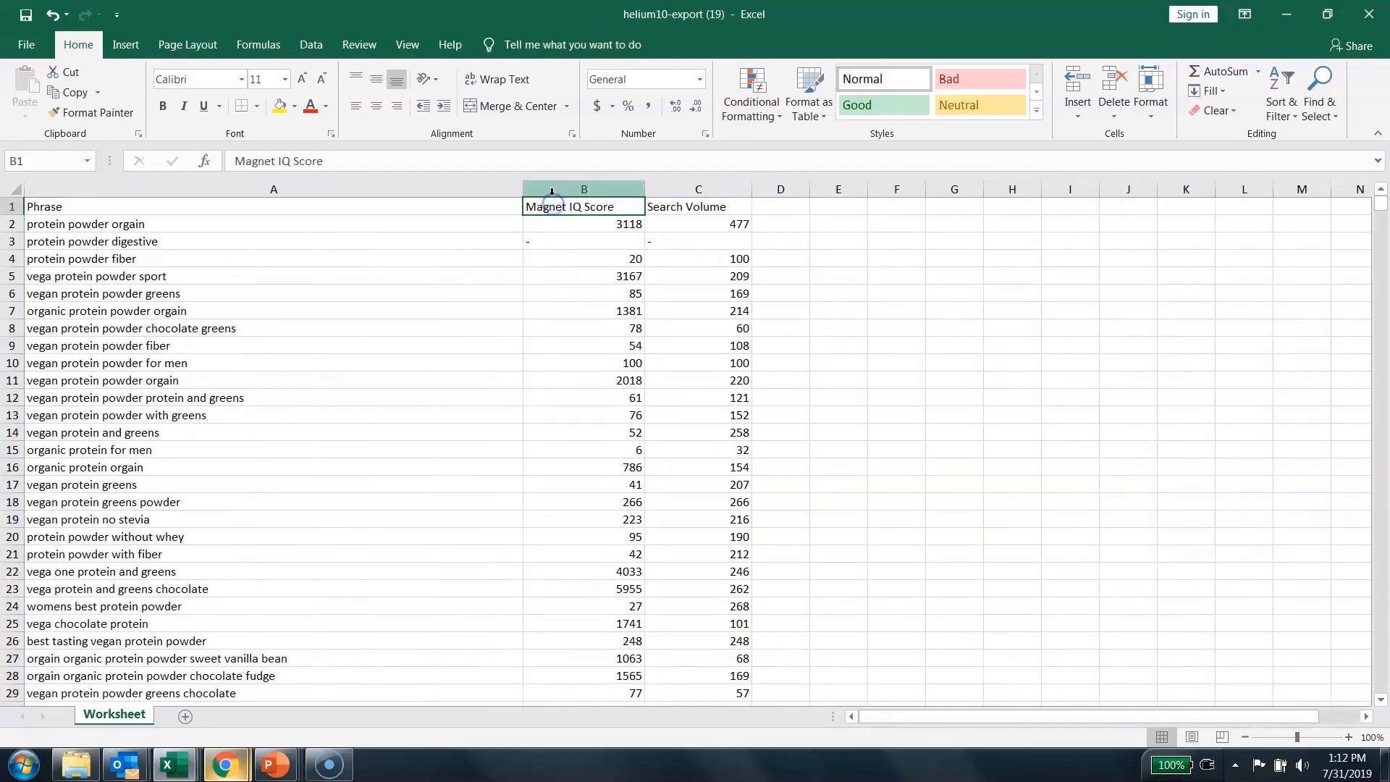
right_click(552, 190)
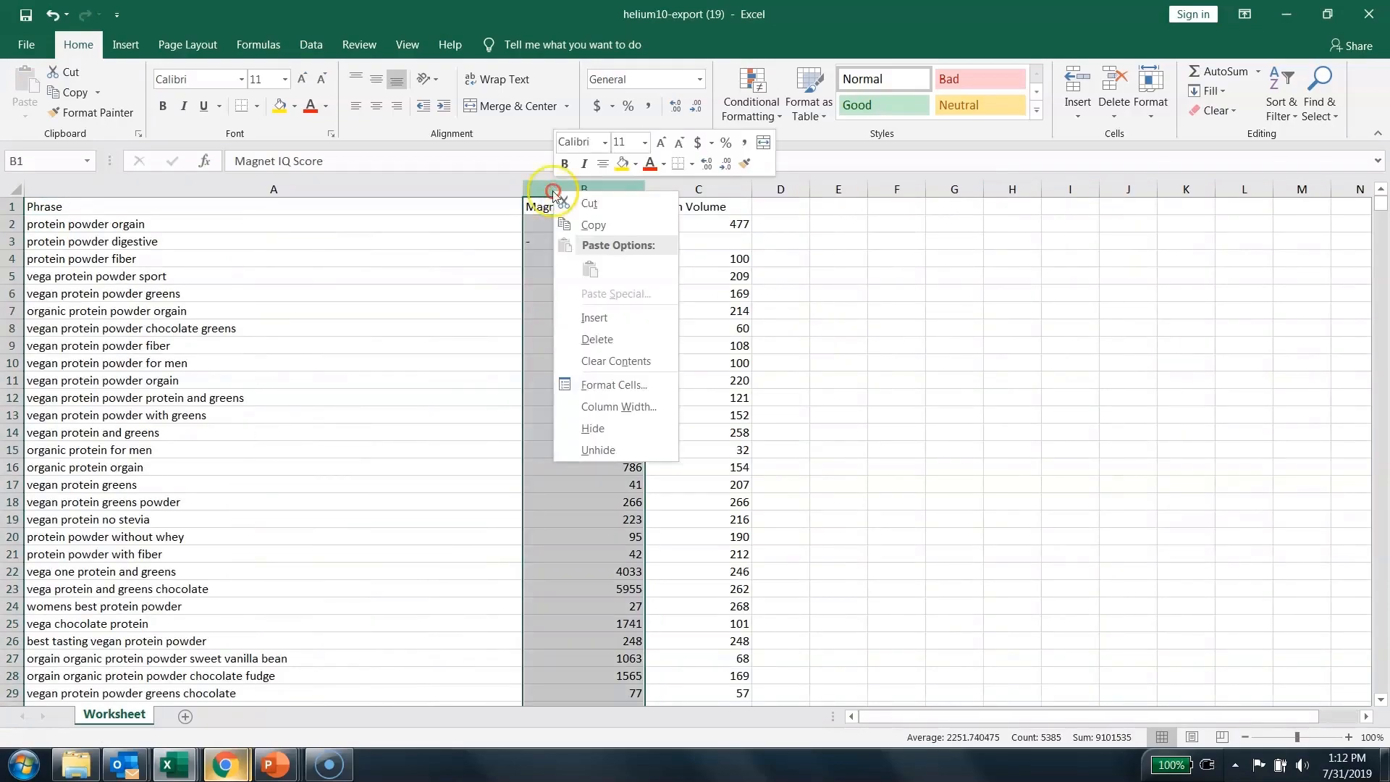
click(585, 339)
click(475, 208)
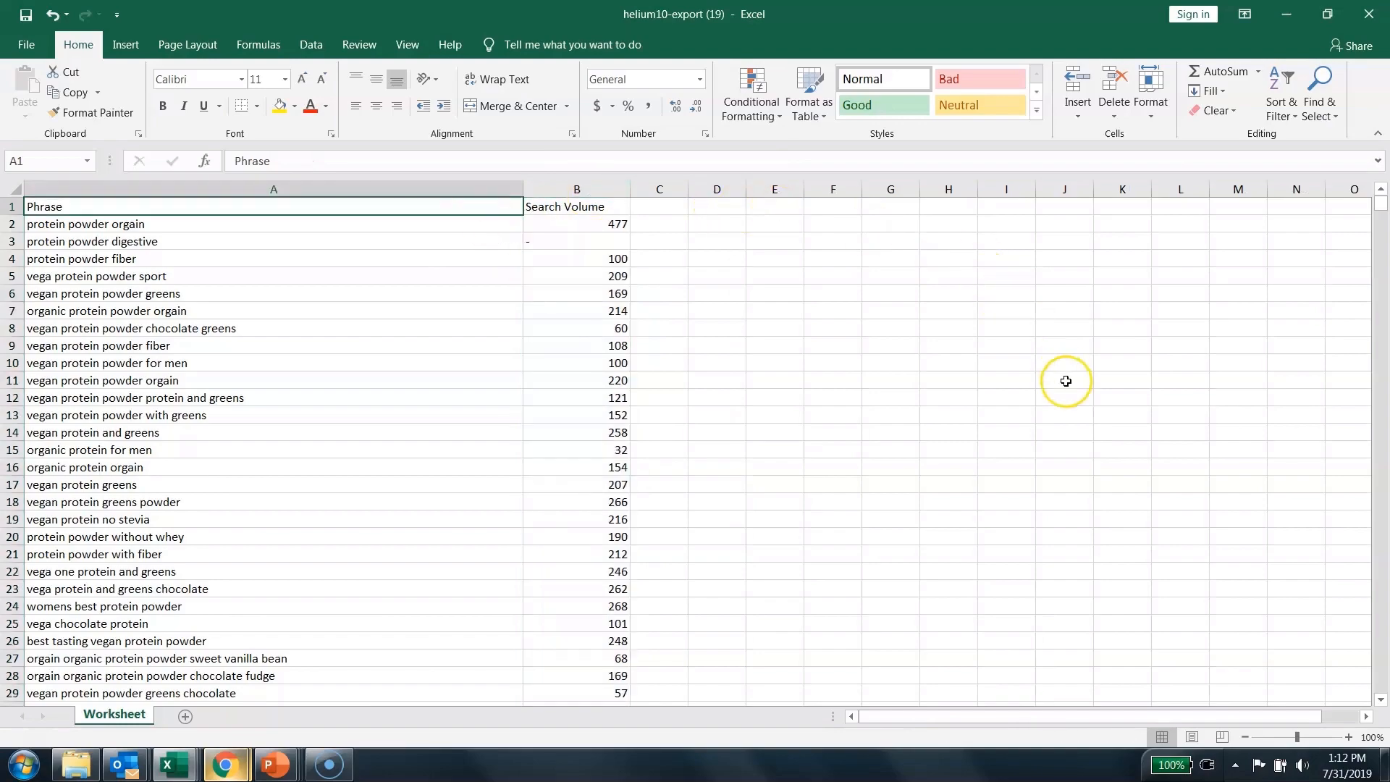
key(Down)
key(Up)
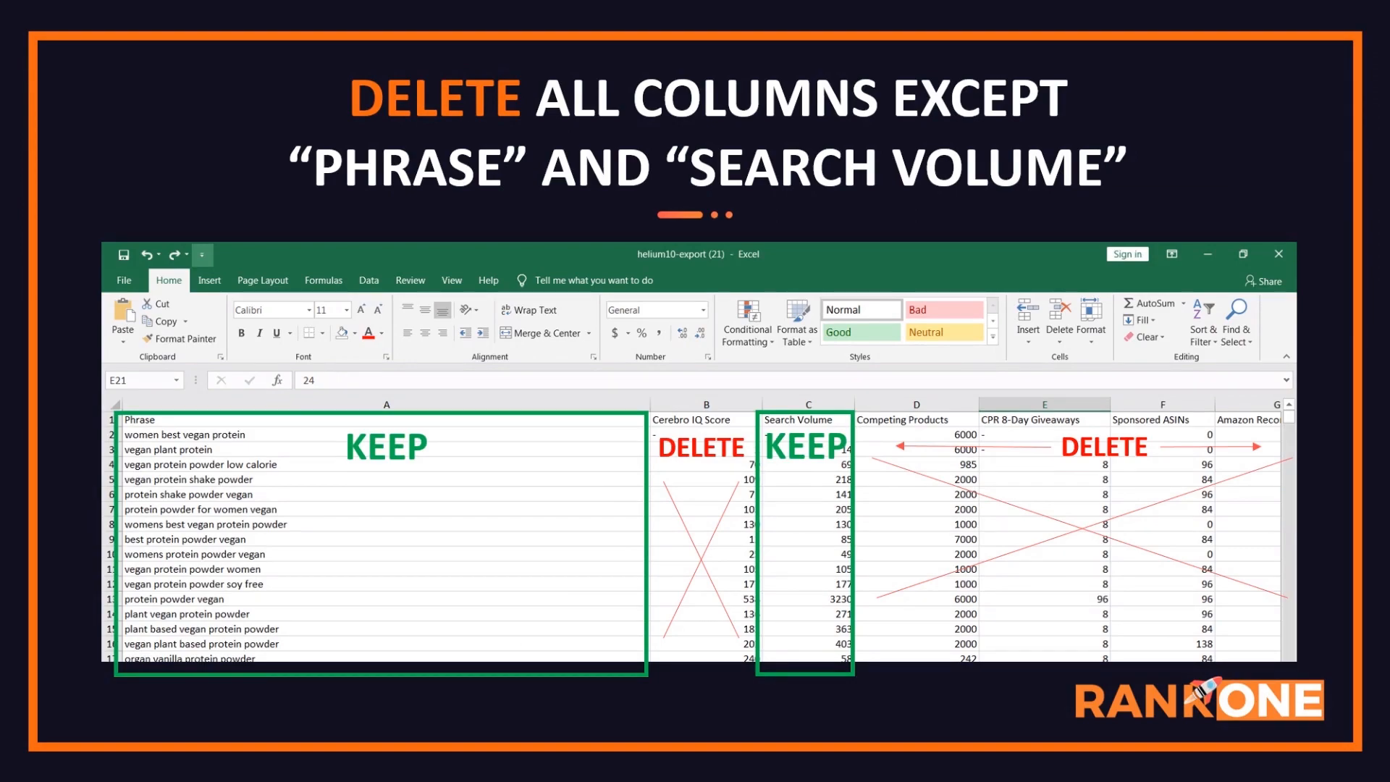
key(Right)
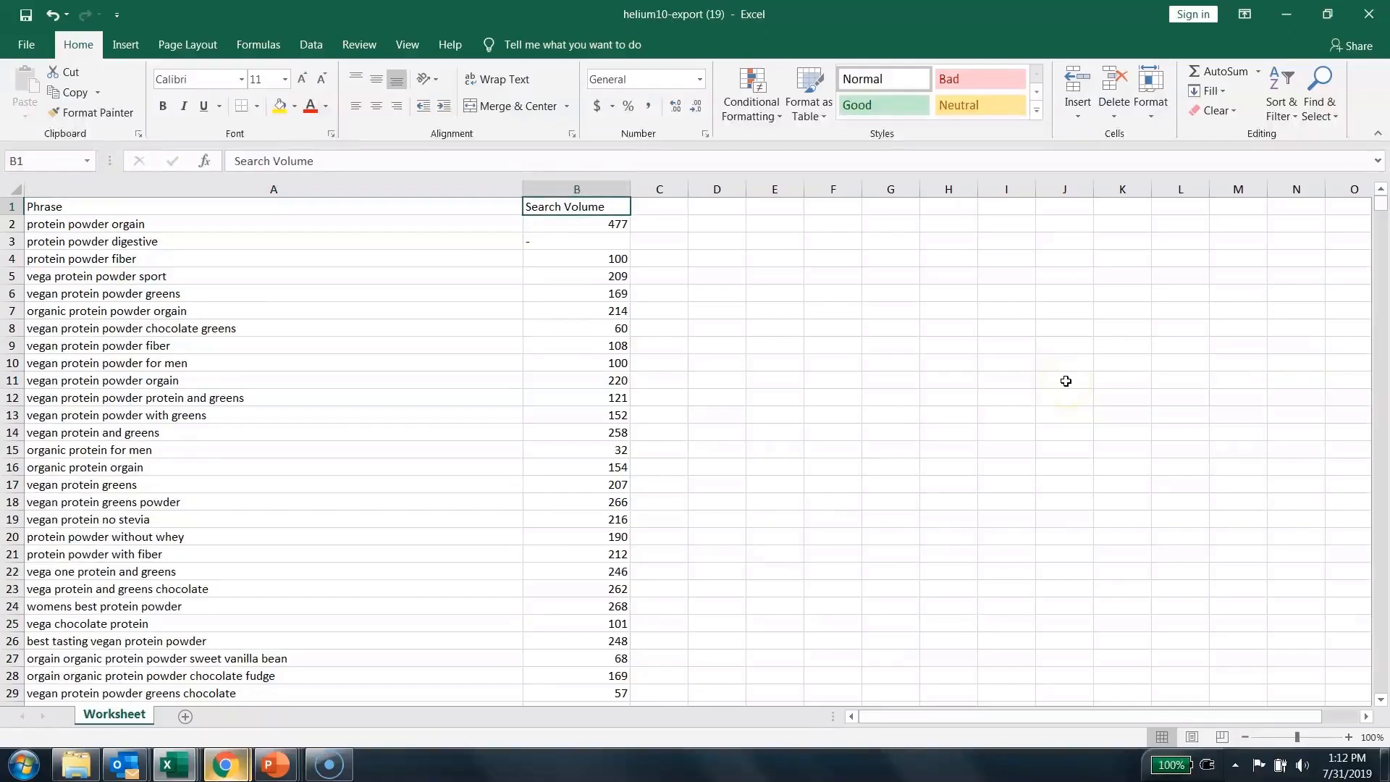
key(Left)
key(Right)
key(Left)
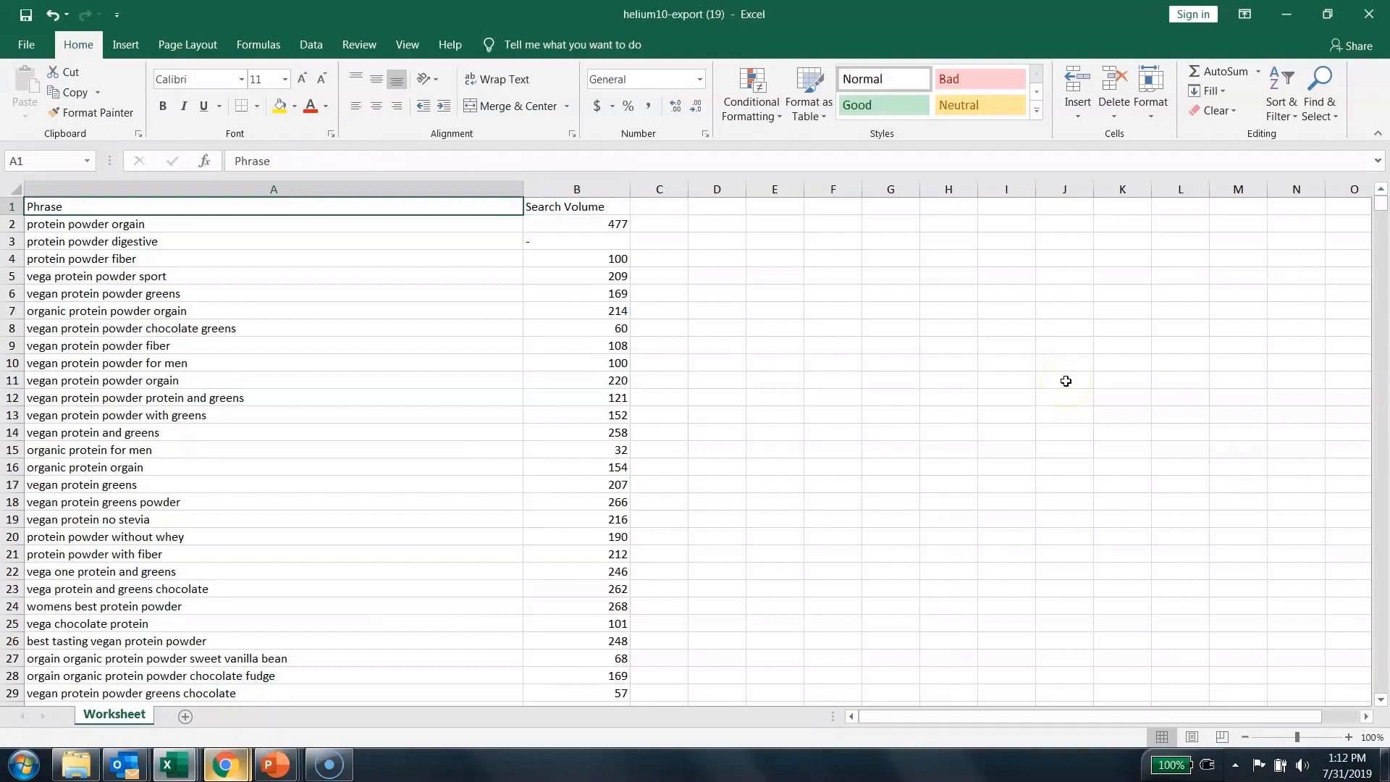
key(Right)
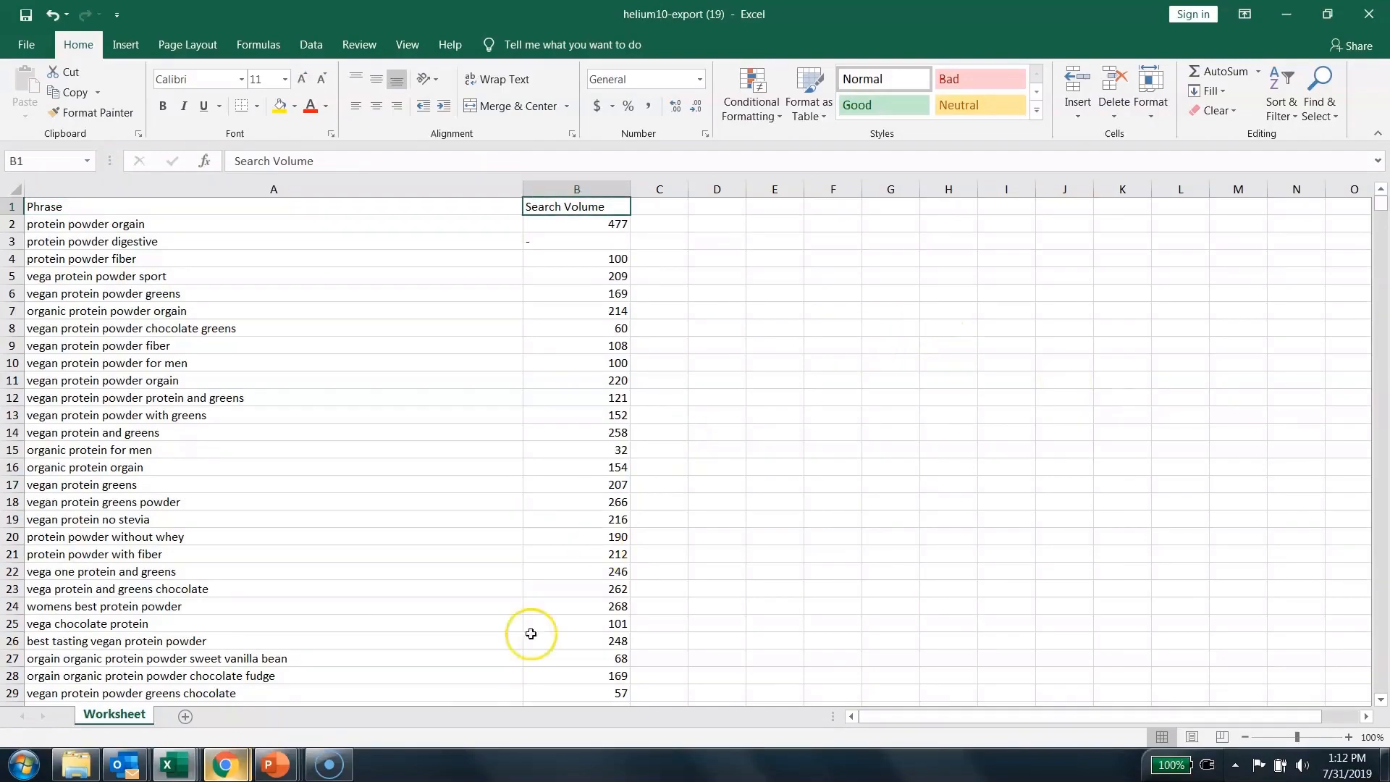
Show the Helium 10 Downloads sheet of the OMEGA Fitness Keyword Research & Copywriting workbook
click(174, 764)
click(153, 703)
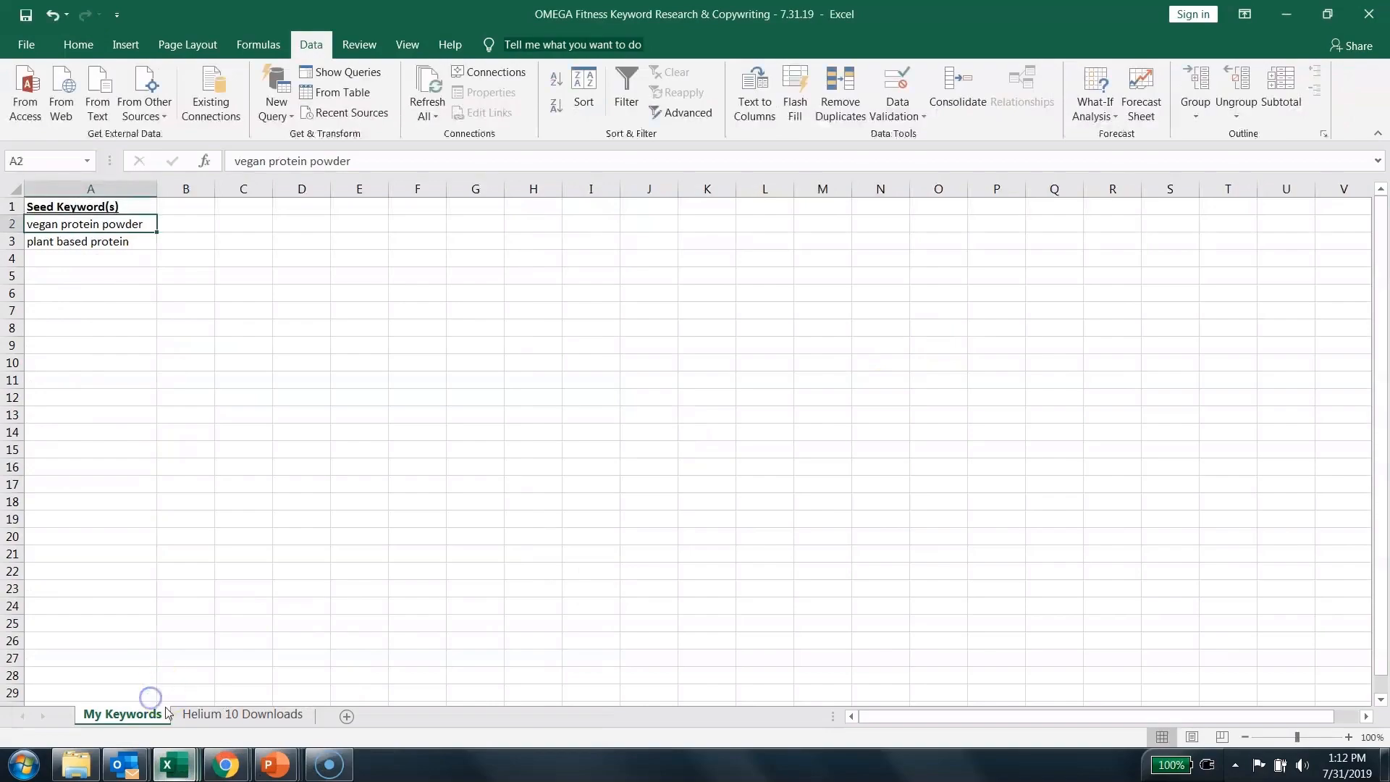
click(192, 713)
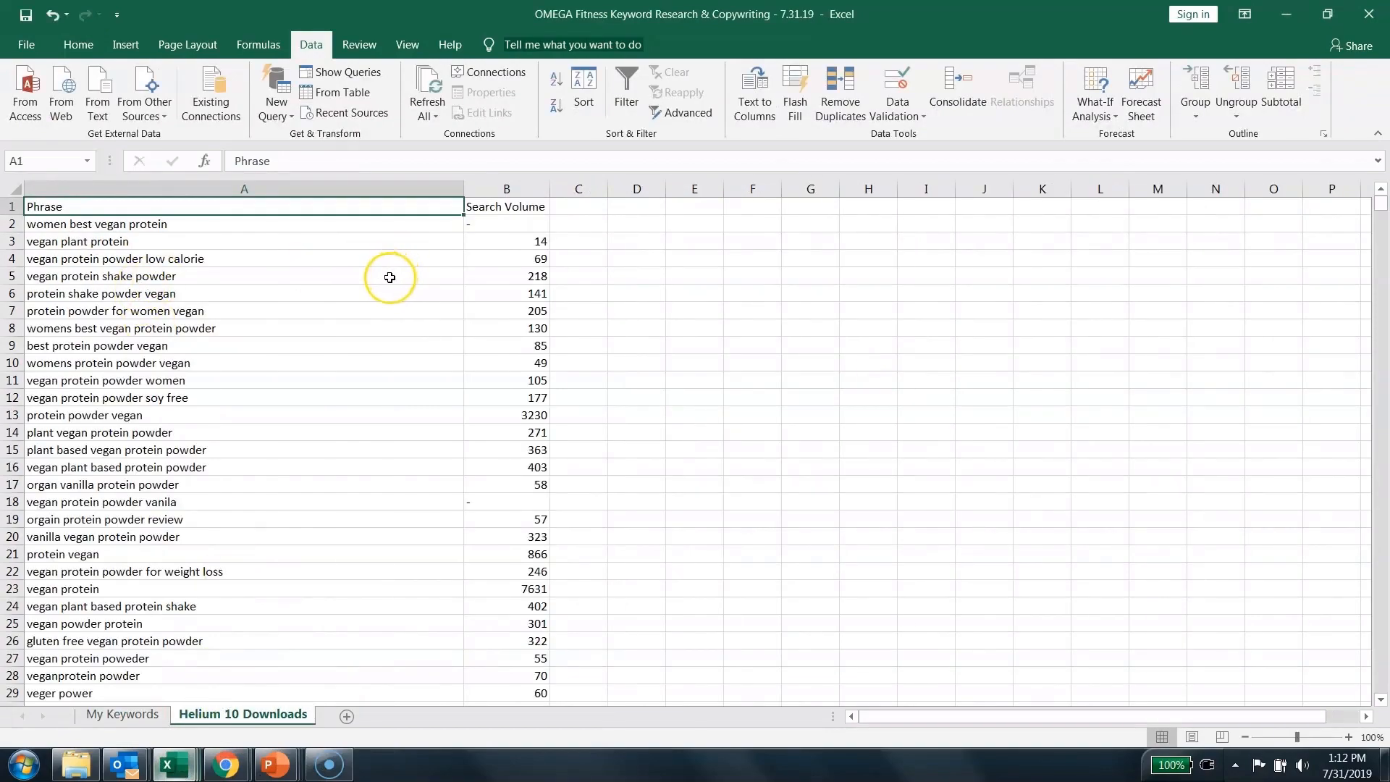
Copy all phrases with their search volumes, without the header row, from the helium10-export (19) workbook
click(174, 766)
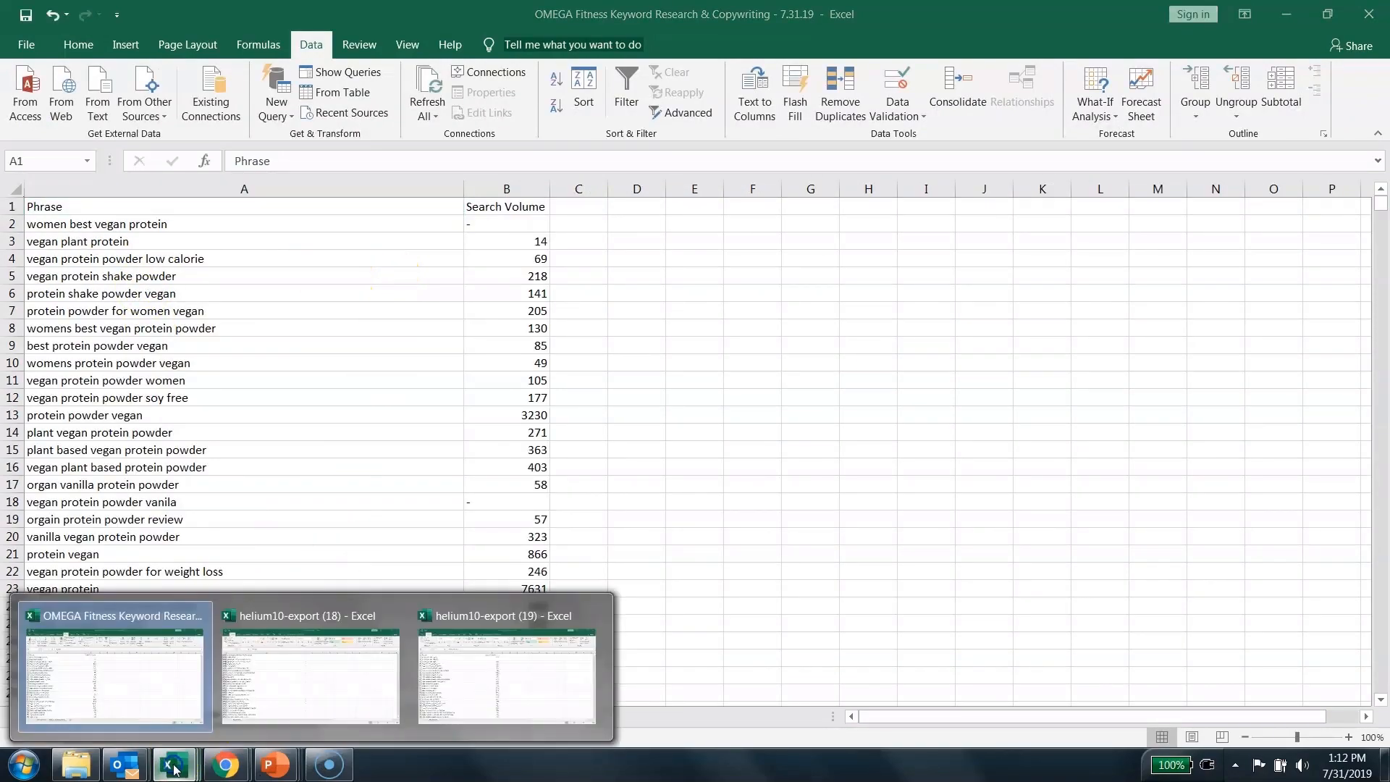
click(471, 673)
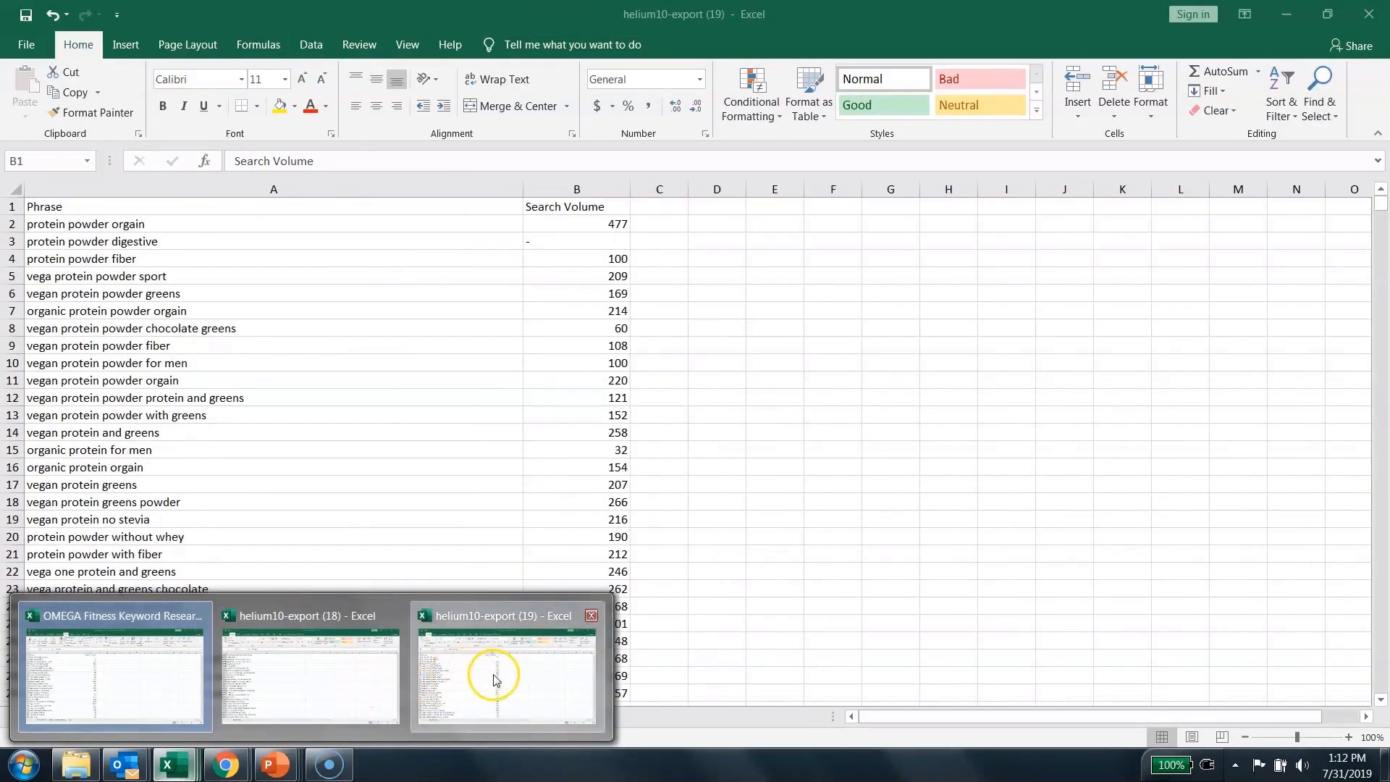
click(476, 675)
key(Down)
key(Left)
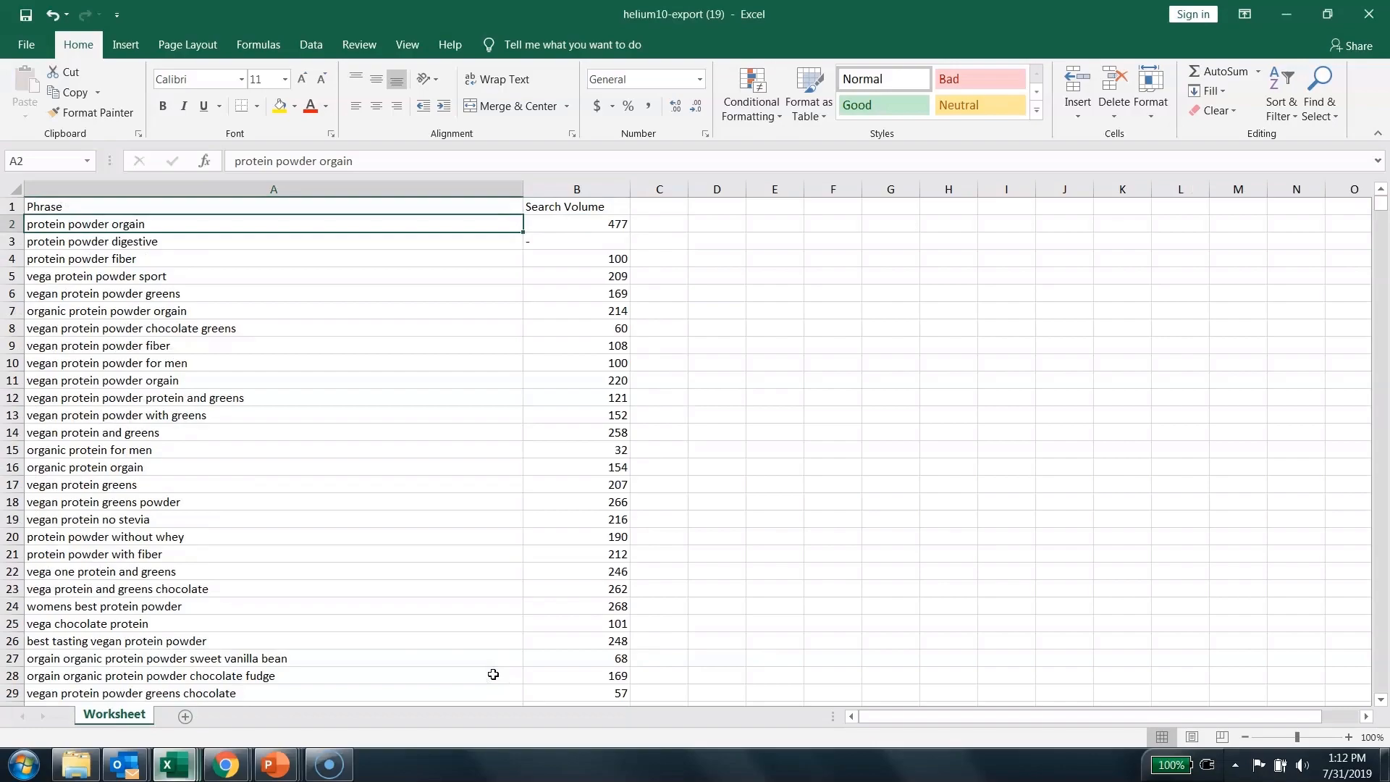
key(shift+Right)
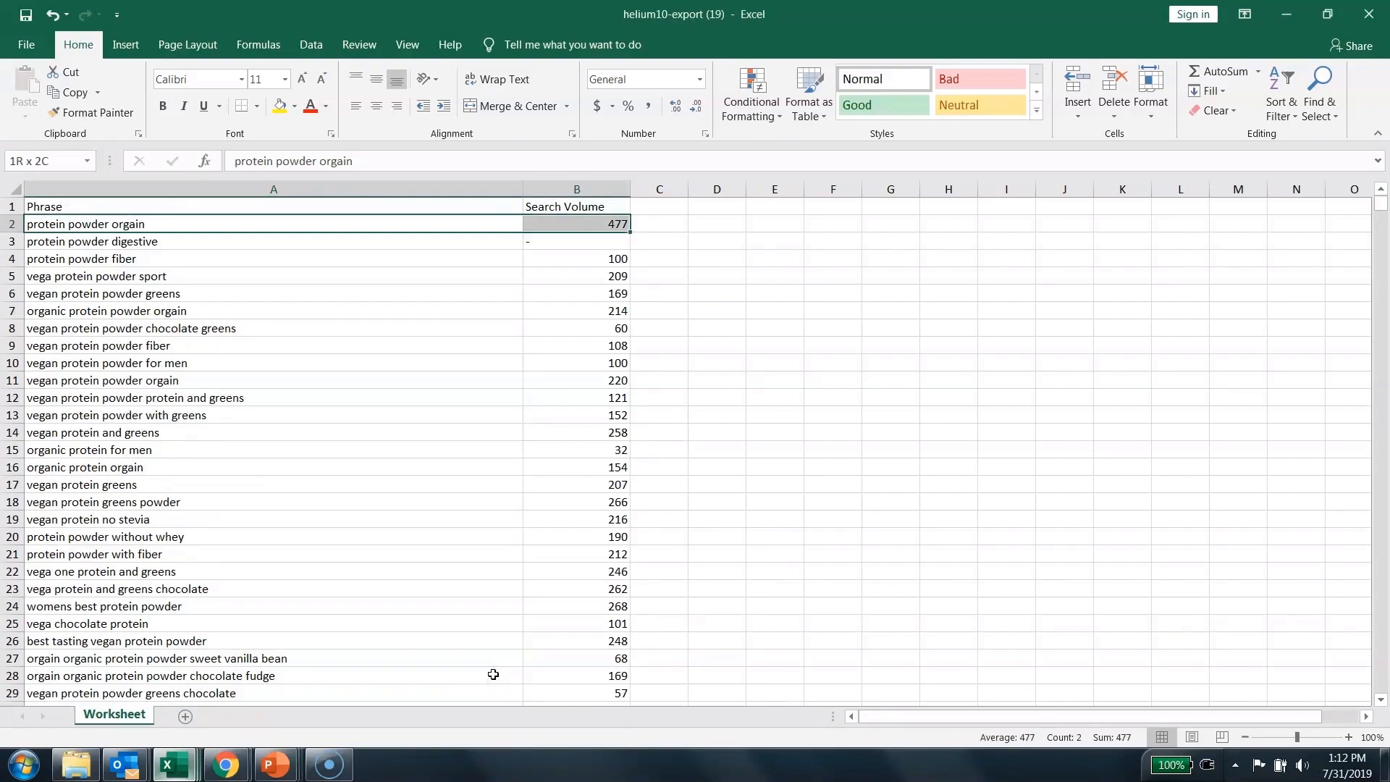
key(ctrl+shift+Down)
key(ctrl+c)
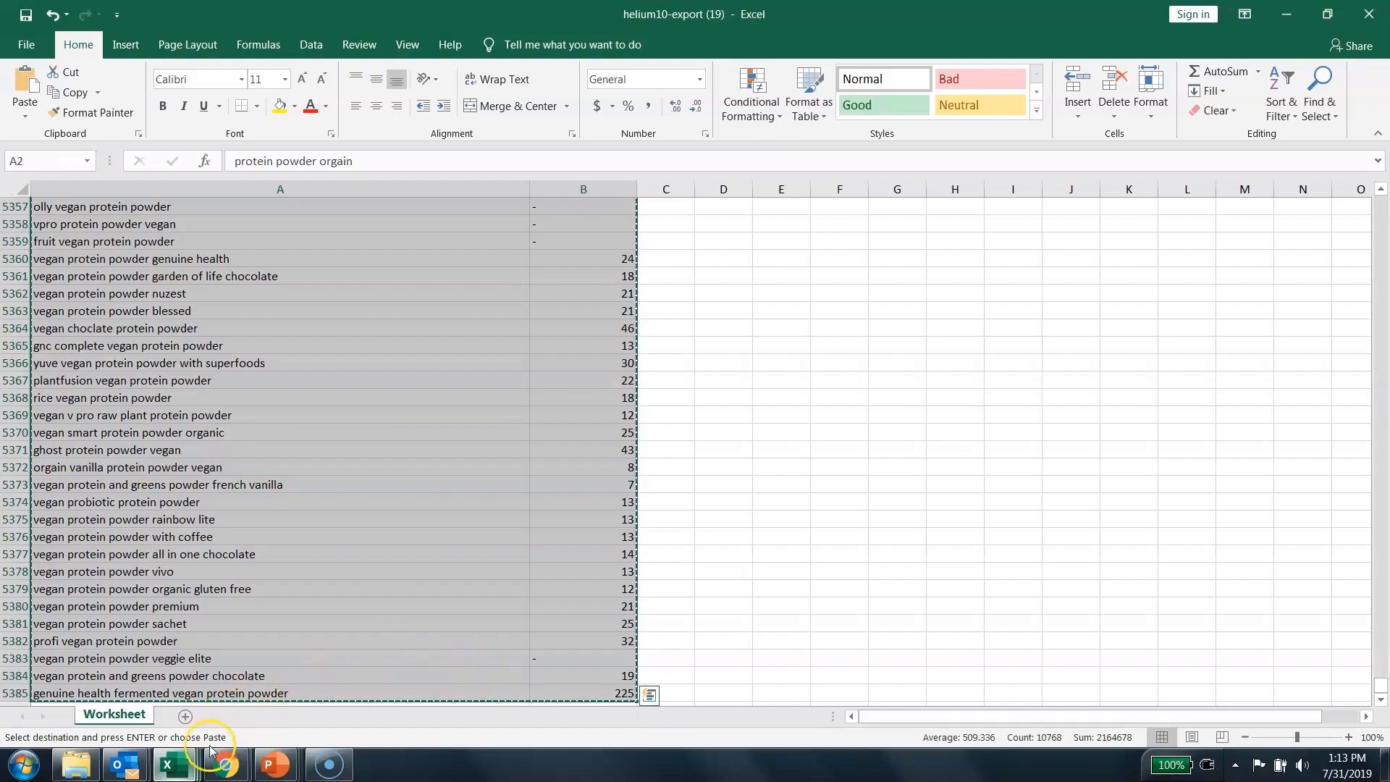
Paste the copied keywords below the last filled row of the Helium 10 Downloads sheet, starting at cell A40448
mouse_move(173, 765)
click(129, 677)
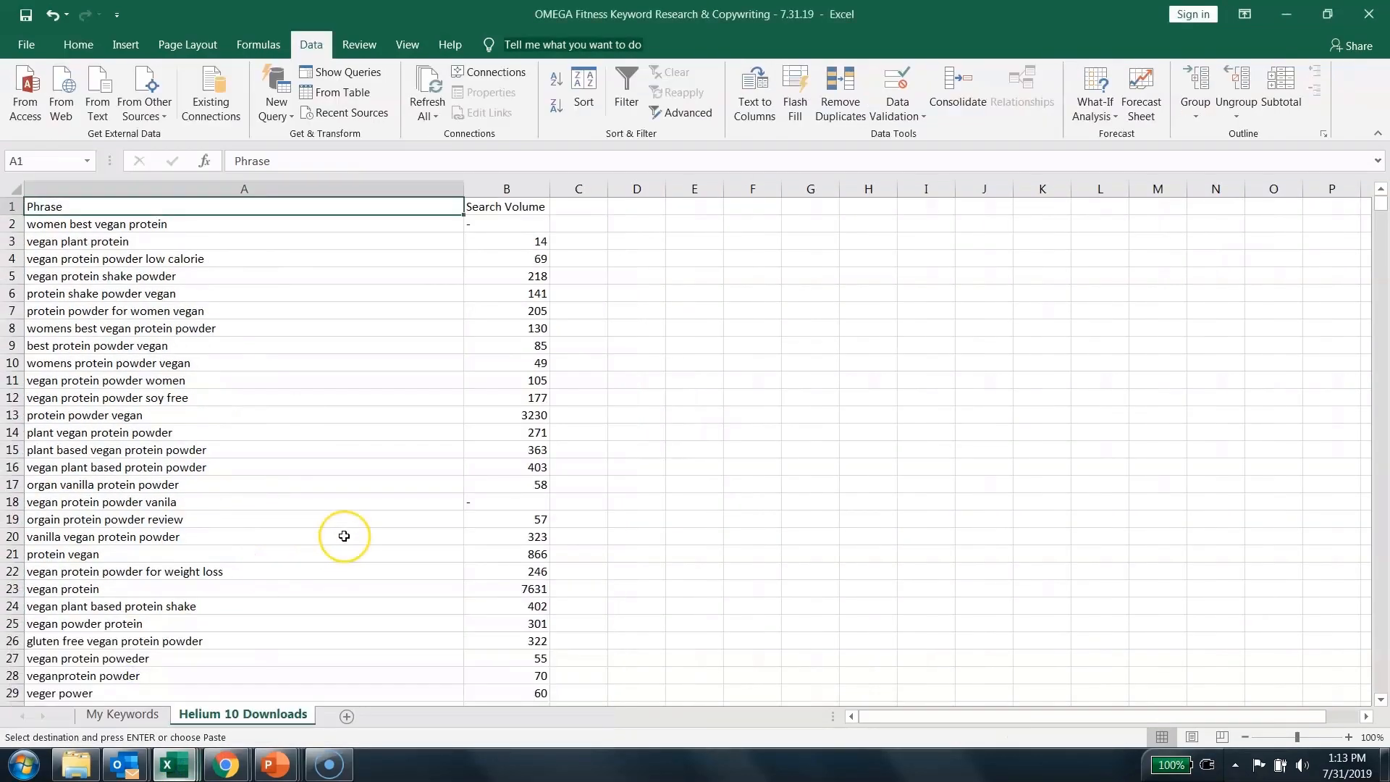
key(ctrl+Down)
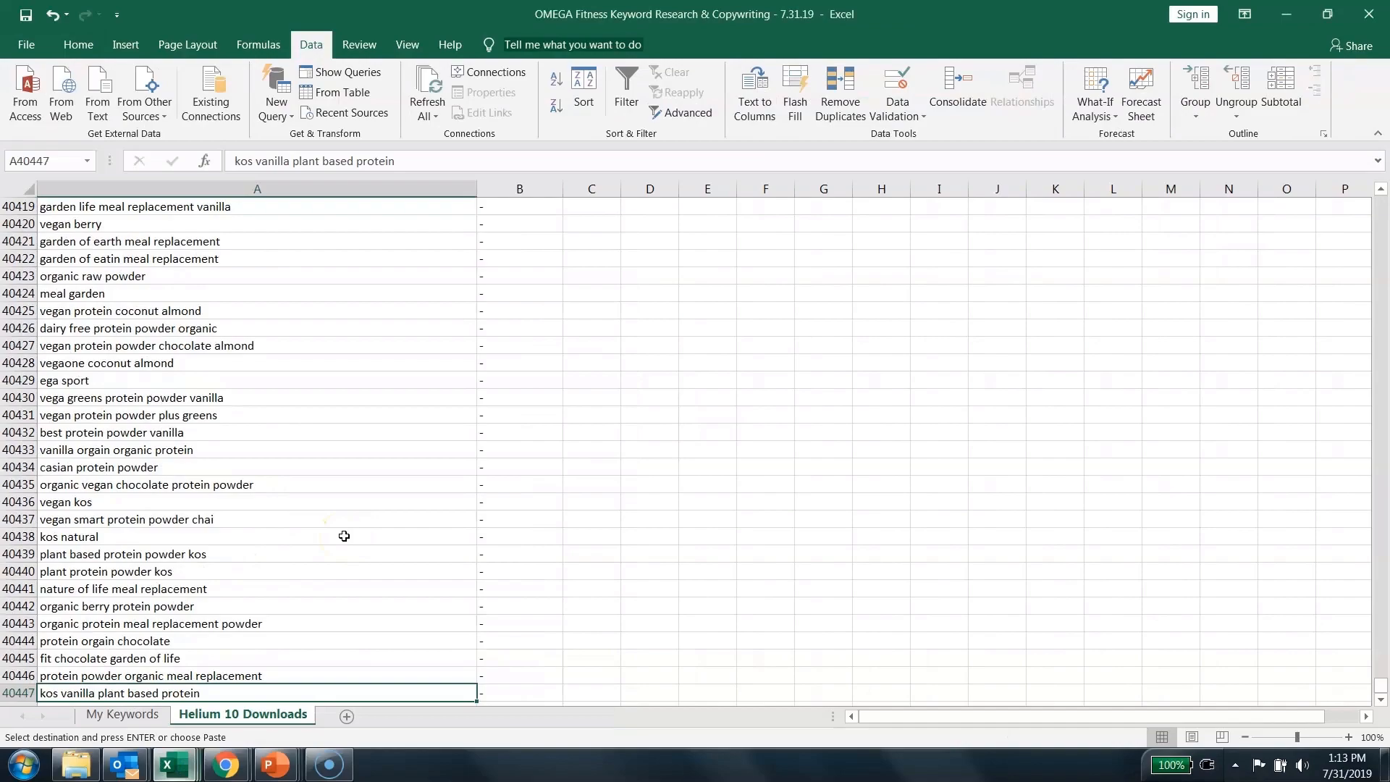
key(Down)
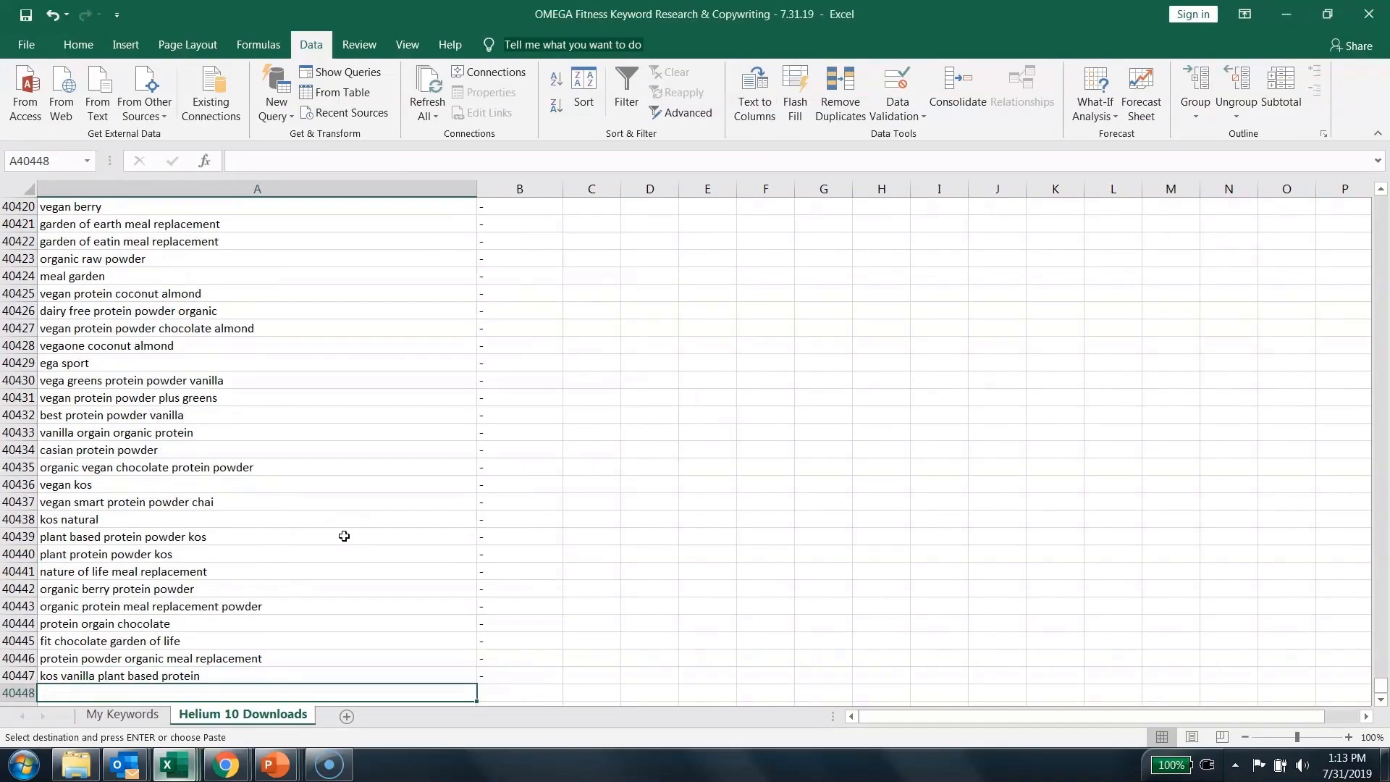
key(ctrl+v)
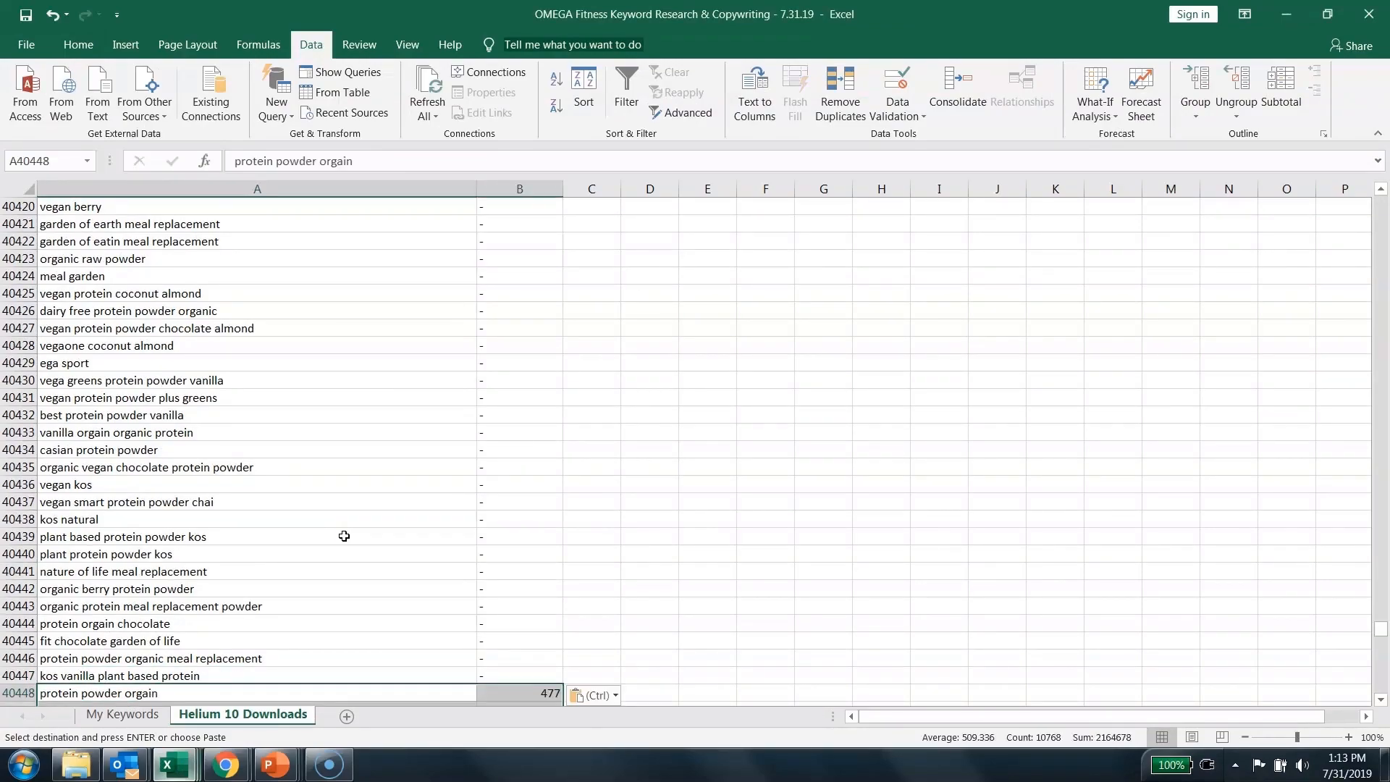
Check the newly pasted keyword rows down to the end of the Helium 10 Downloads list
key(Down)
key(Down)
key(Down)
key(Down)
key(Down)
key(Down)
key(Down)
key(Down)
key(Down)
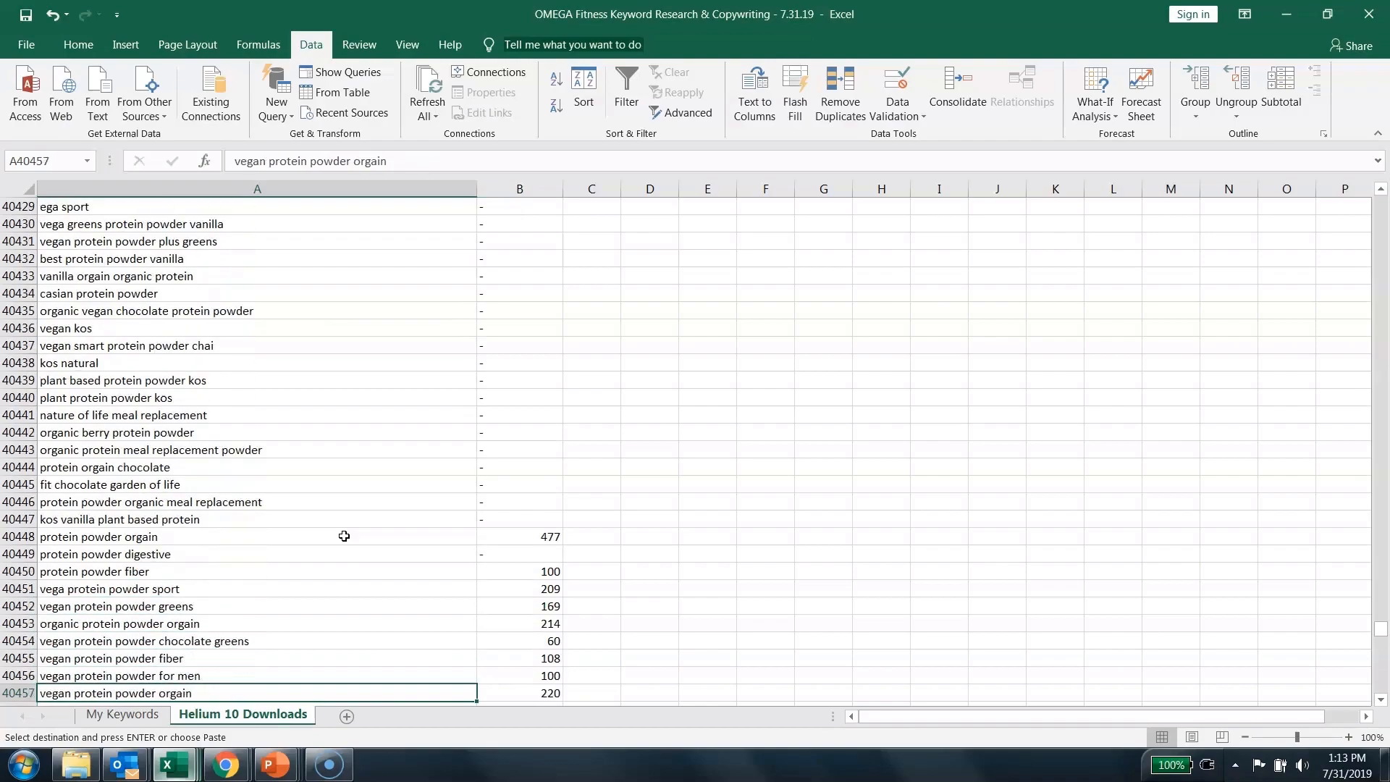
key(ctrl+Down)
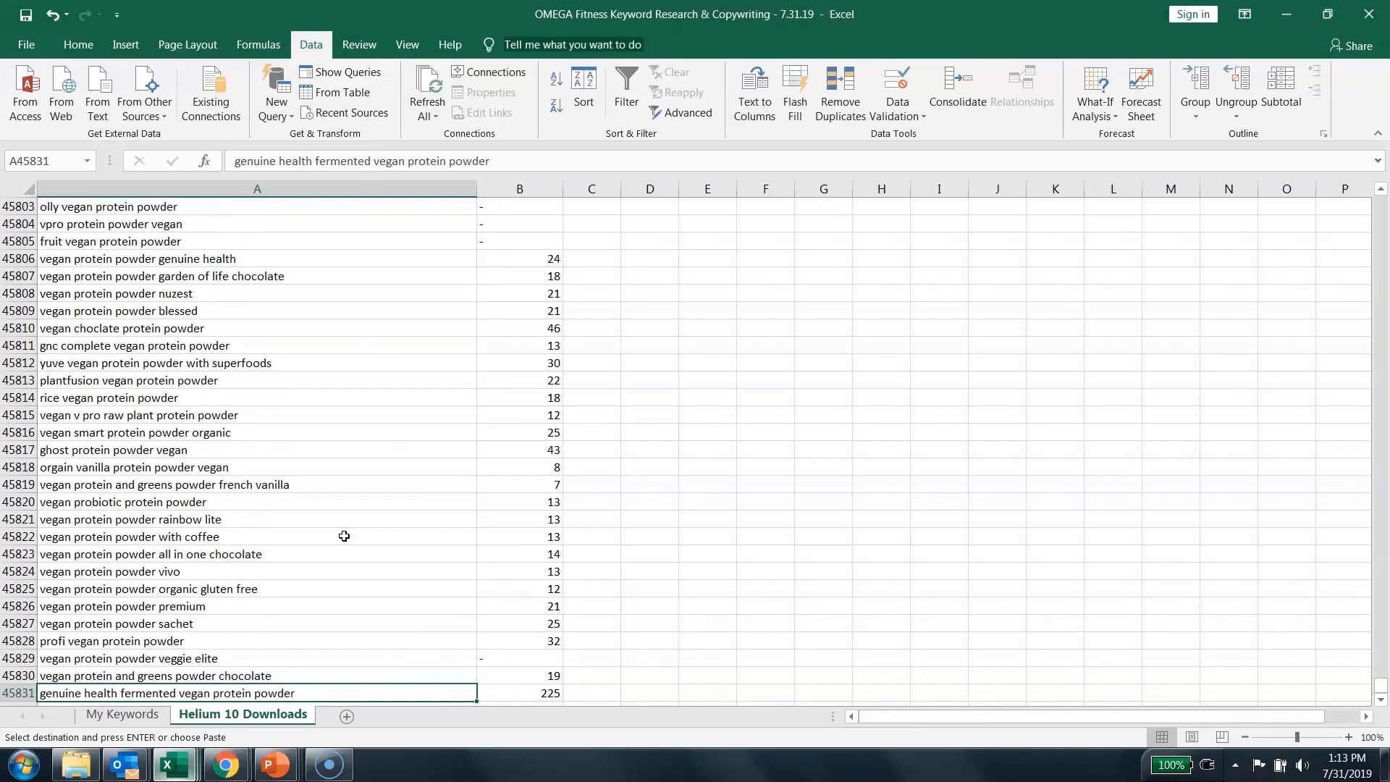
Save the keyword workbook and copy the seed keyword "plant based protein" from the My Keywords sheet
click(26, 14)
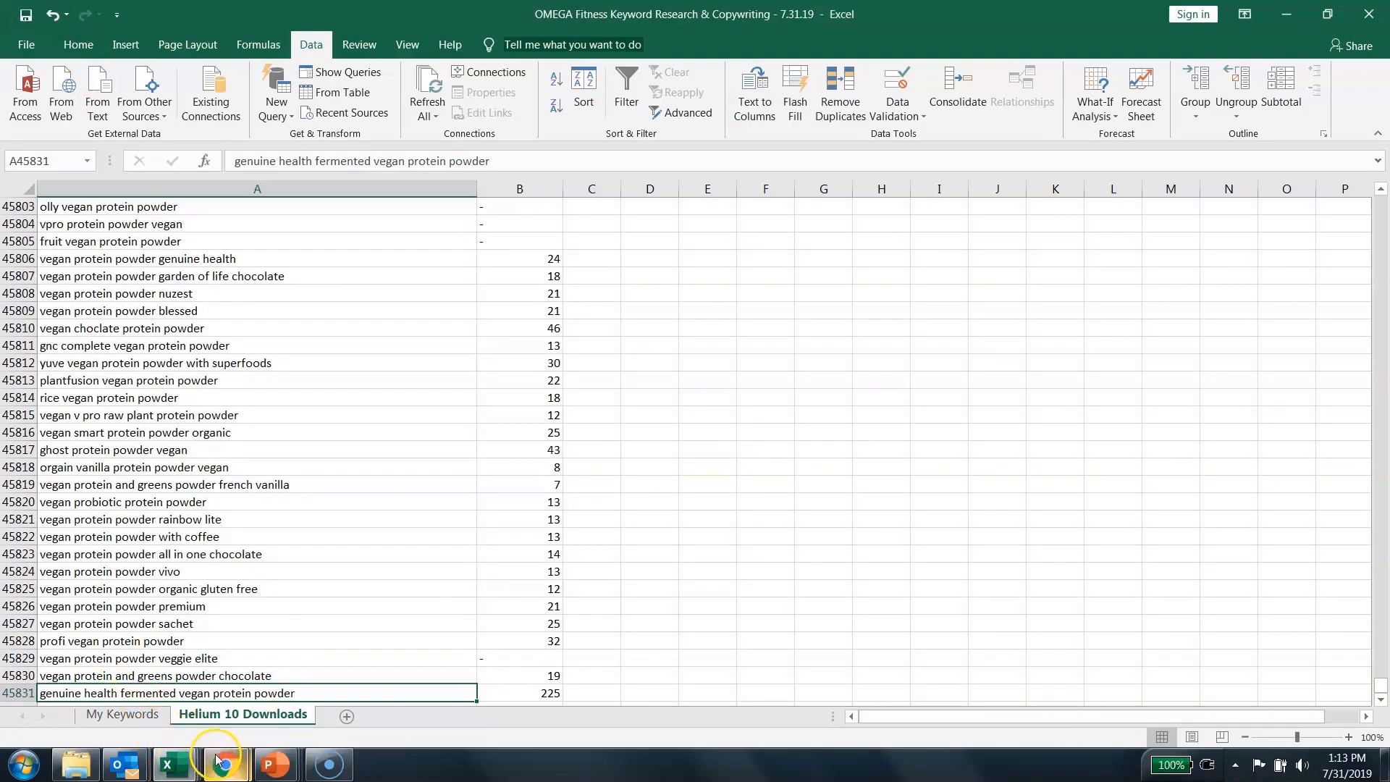
click(122, 714)
click(115, 243)
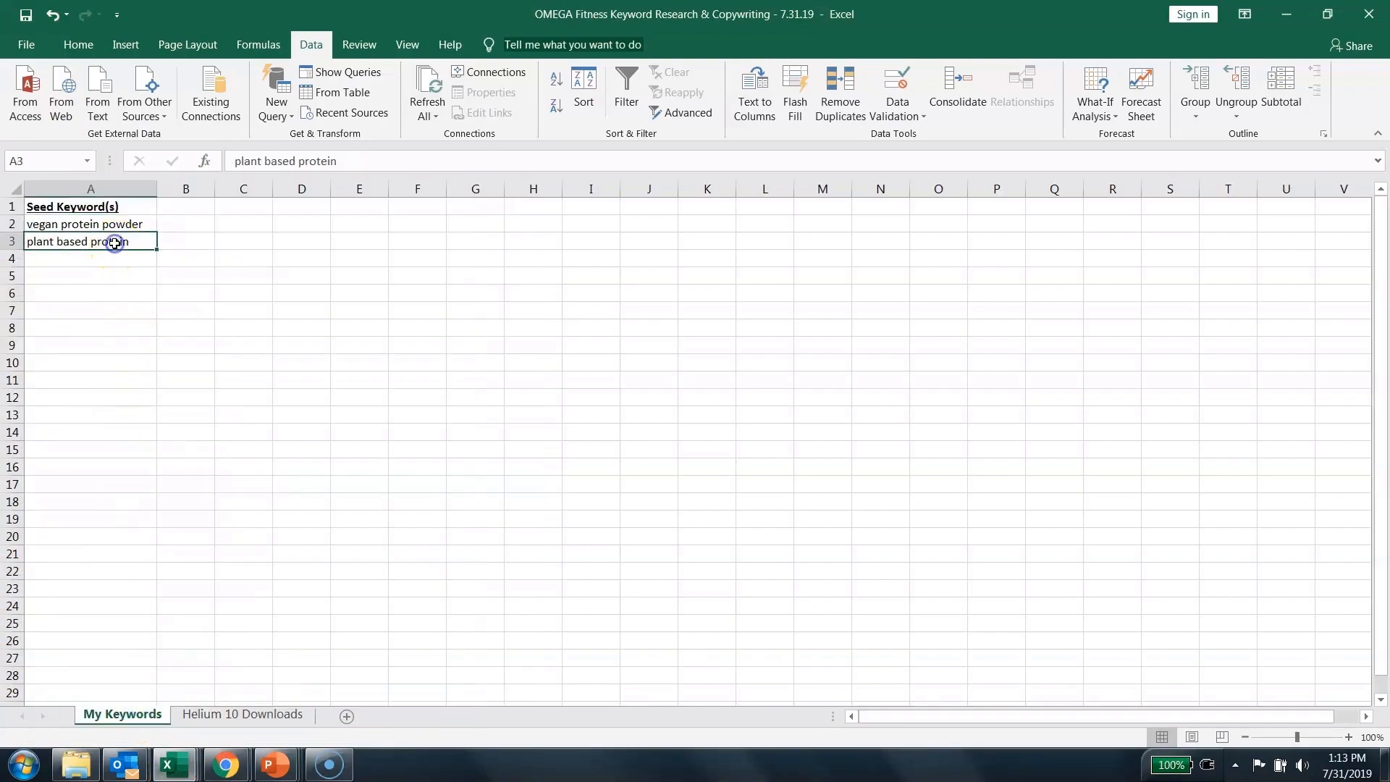
key(ctrl+c)
mouse_move(224, 761)
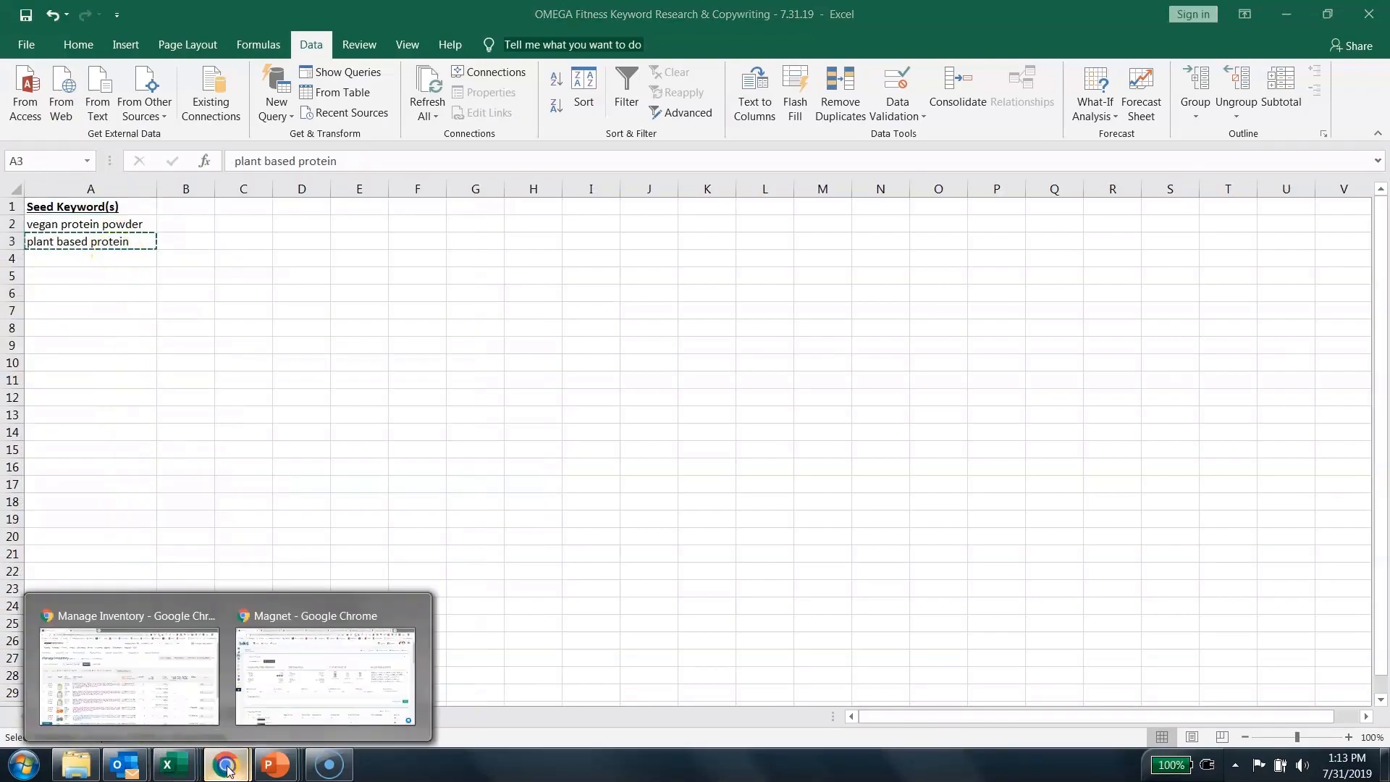
click(319, 666)
triple_click(205, 224)
key(ctrl+v)
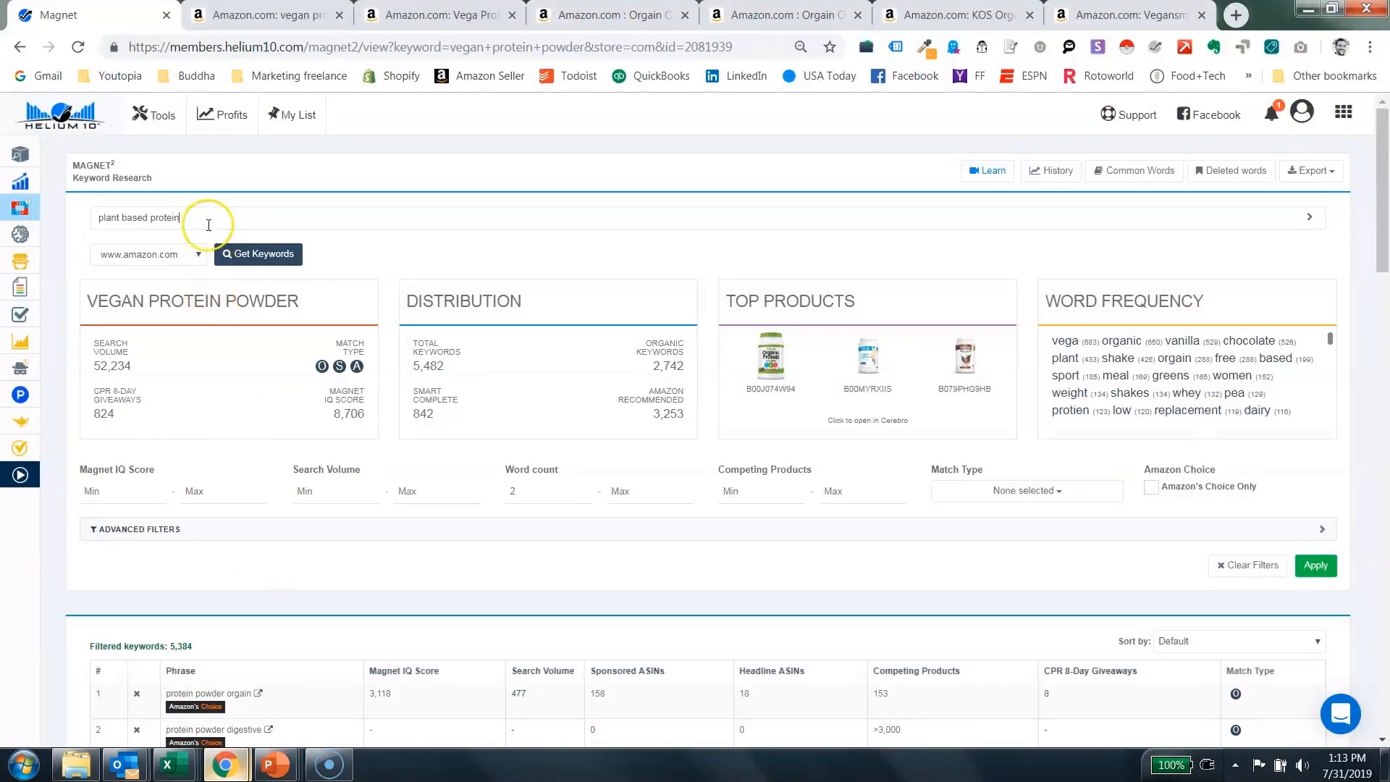
click(236, 250)
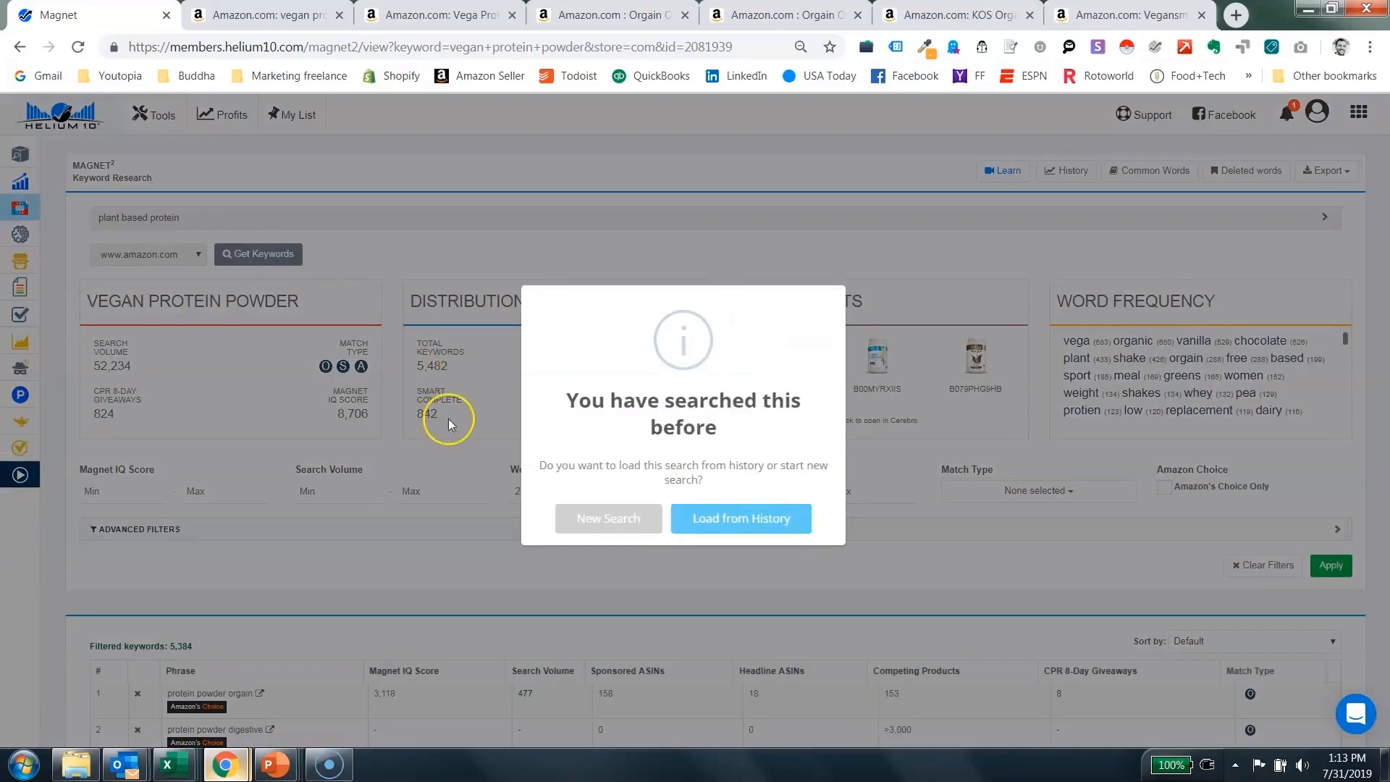
click(584, 531)
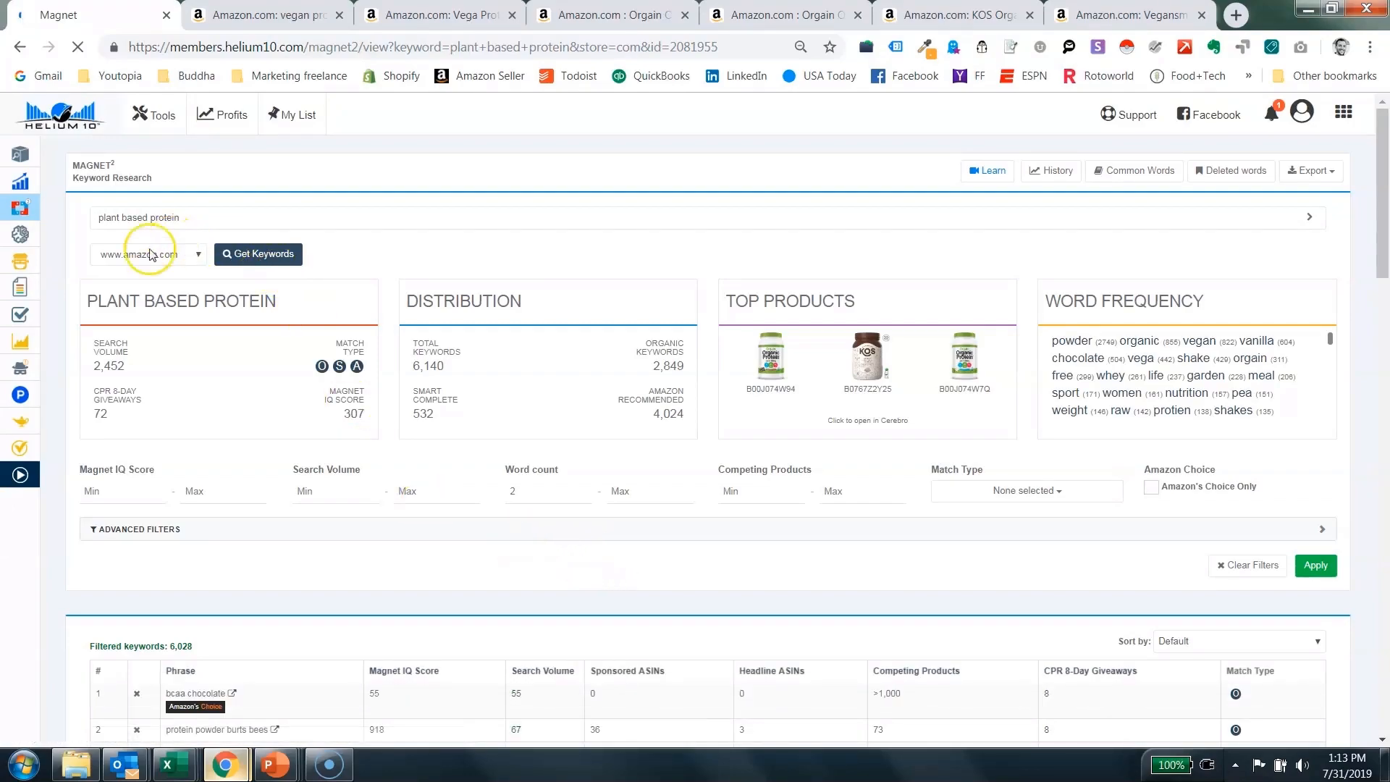
Look over the plant based protein keyword results, export them, and open the exported file helium10-export (20) in Excel
scroll(533, 543, down, 3)
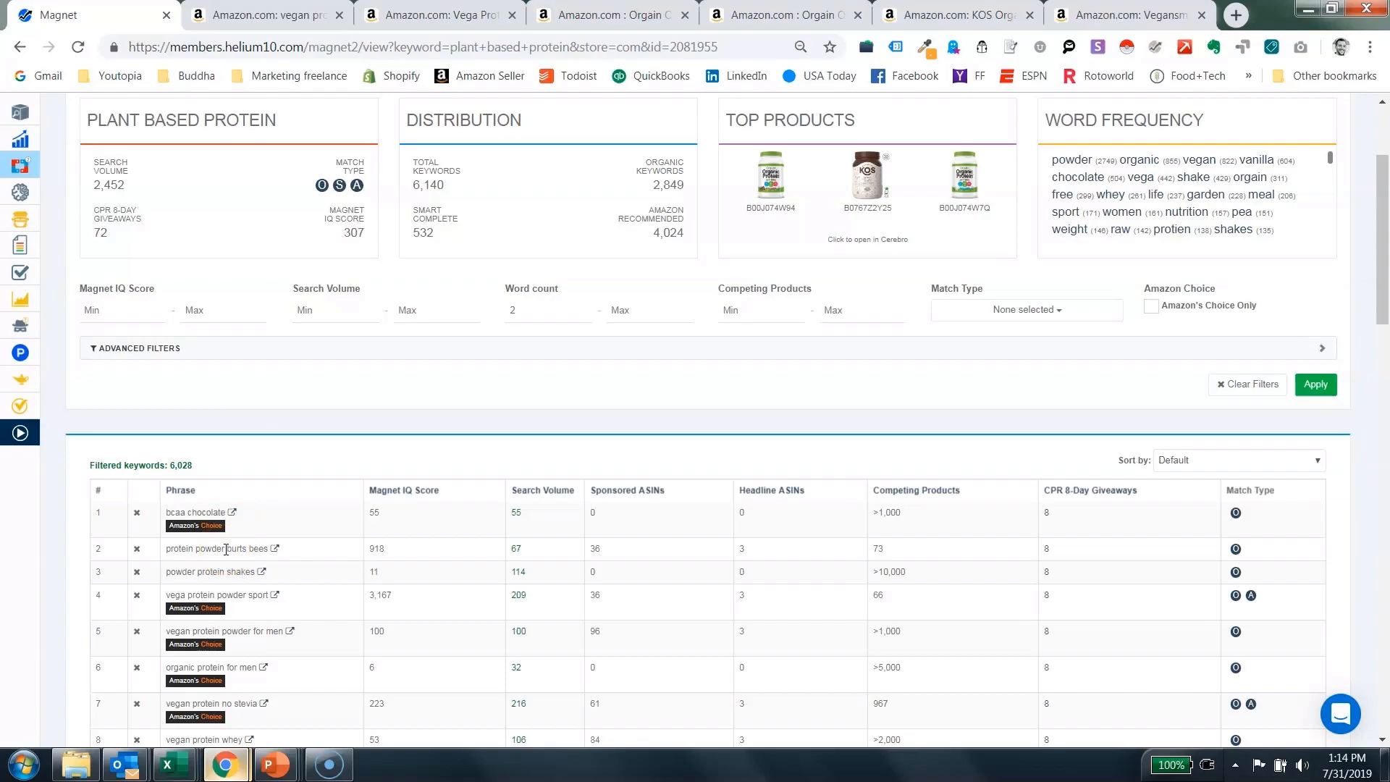
scroll(227, 549, down, 2)
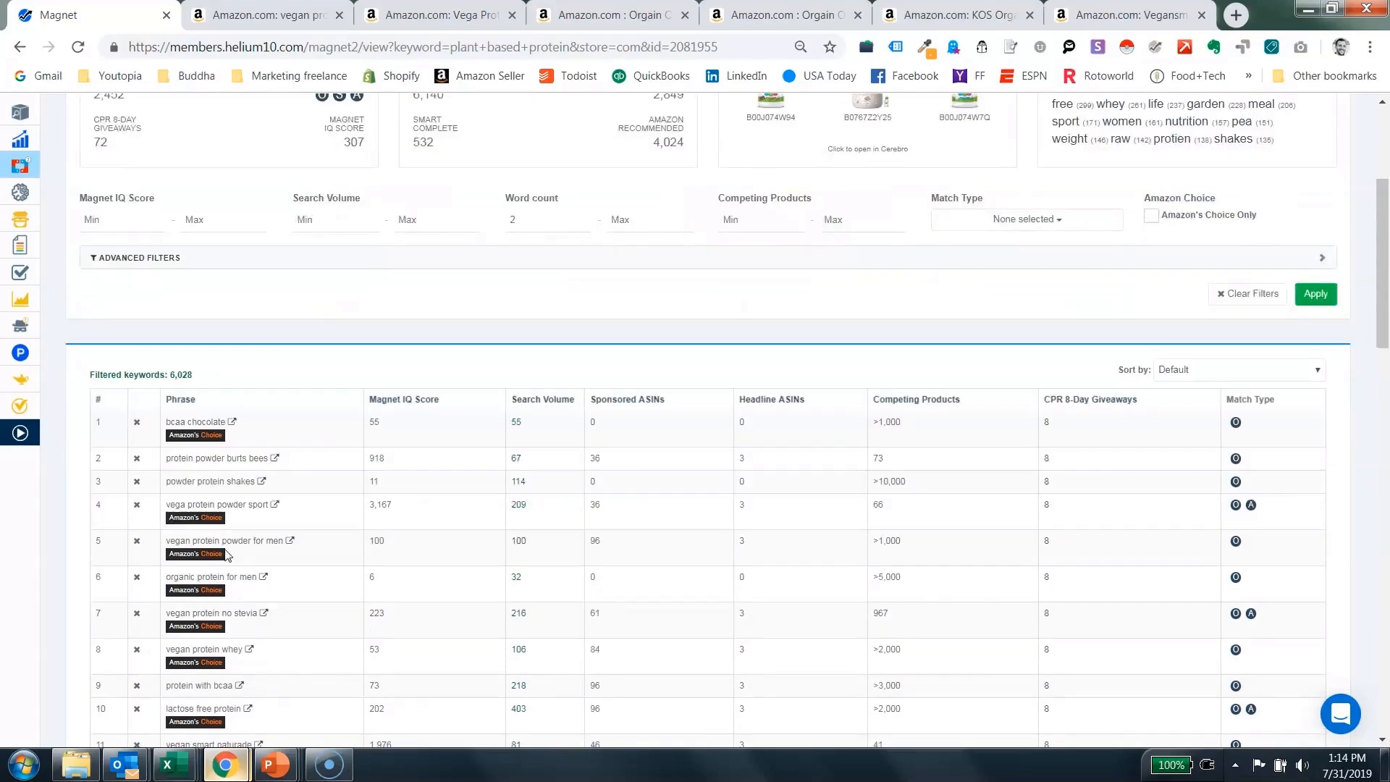
scroll(226, 554, up, 5)
click(1312, 172)
click(1268, 211)
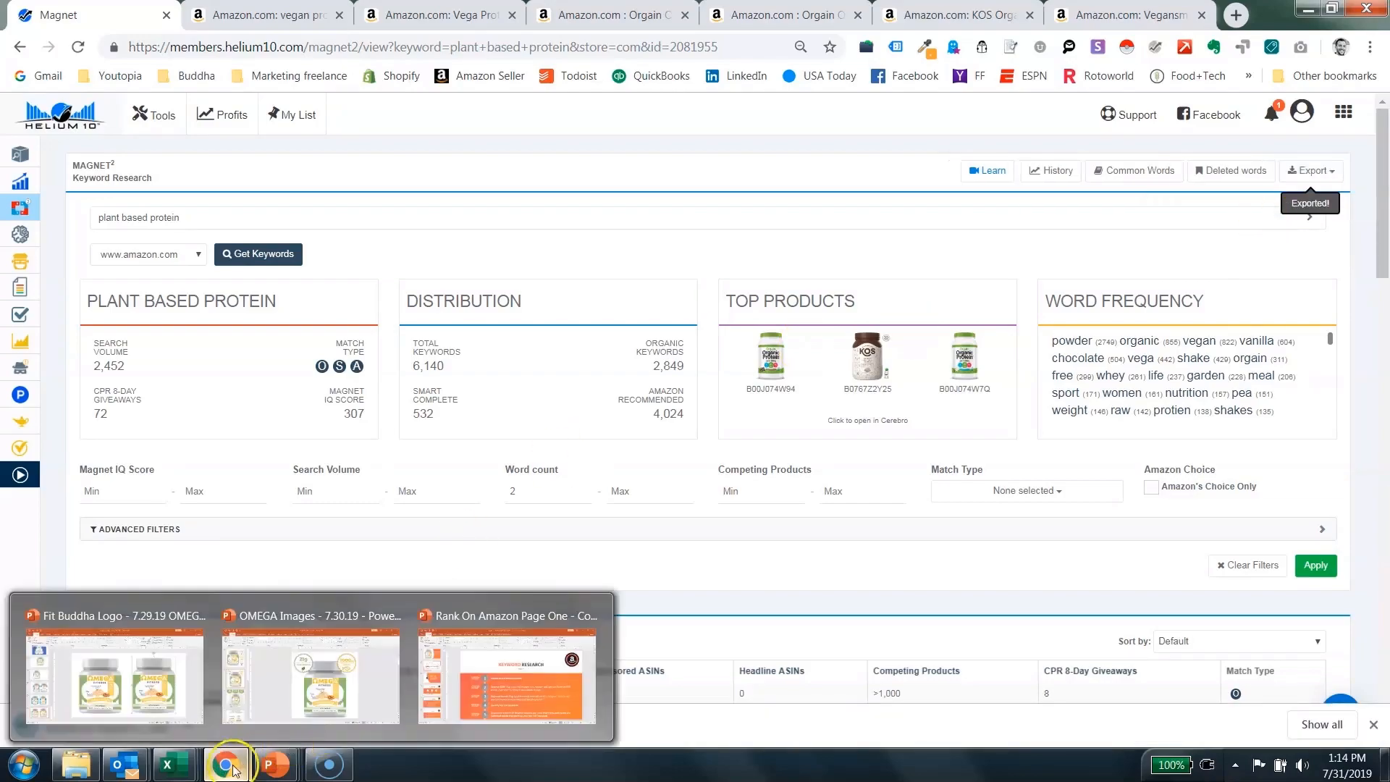
click(139, 736)
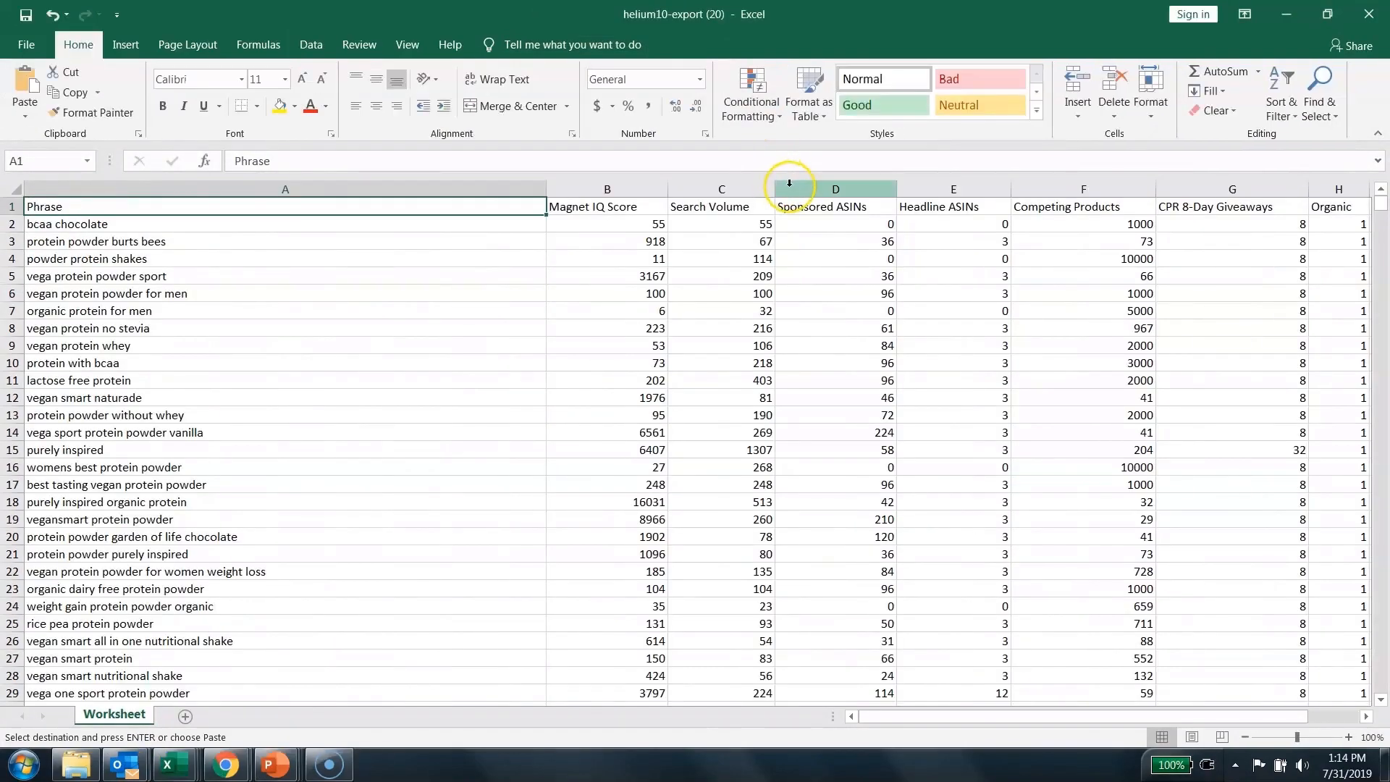
Delete the columns from Sponsored ASINs to Amazon Recommended and the Magnet IQ Score column, keeping only Phrase and Search Volume
click(789, 185)
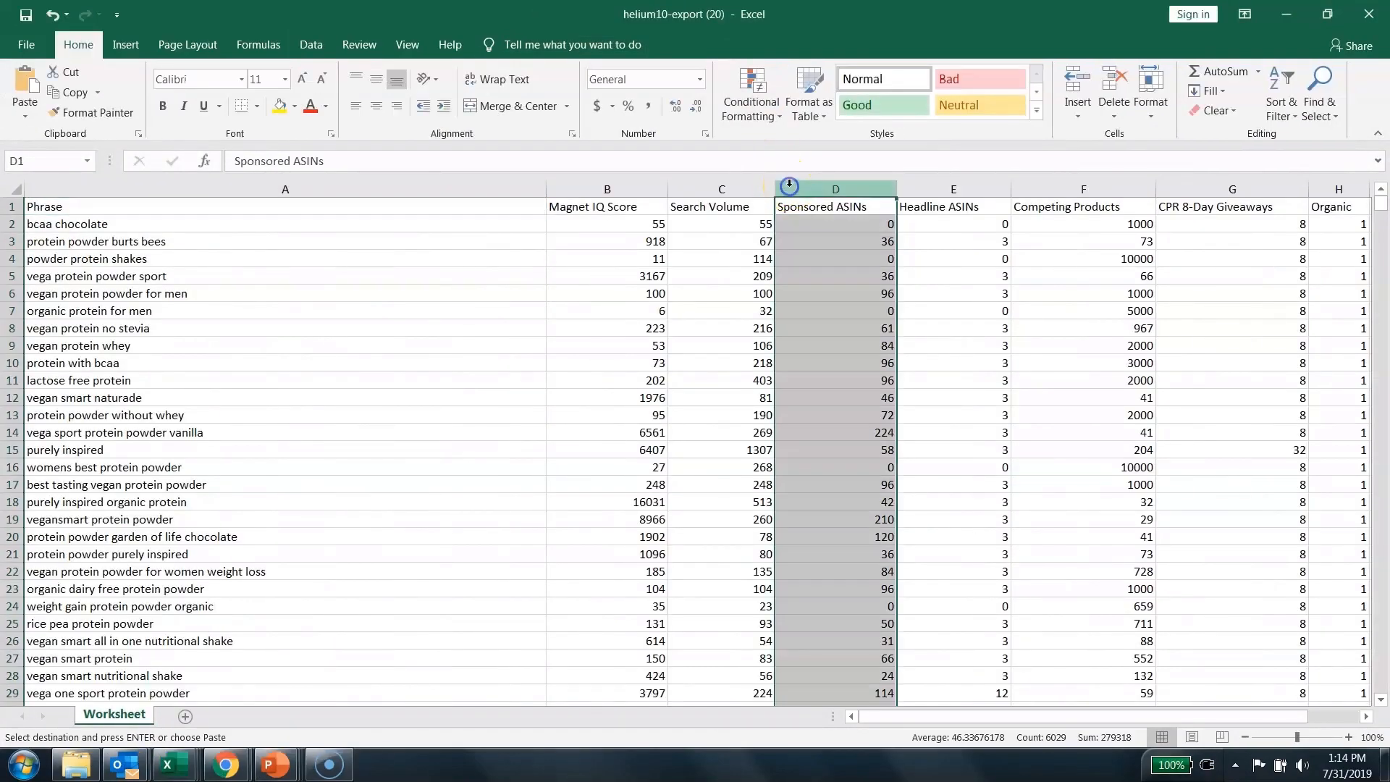
key(ctrl+shift+Right)
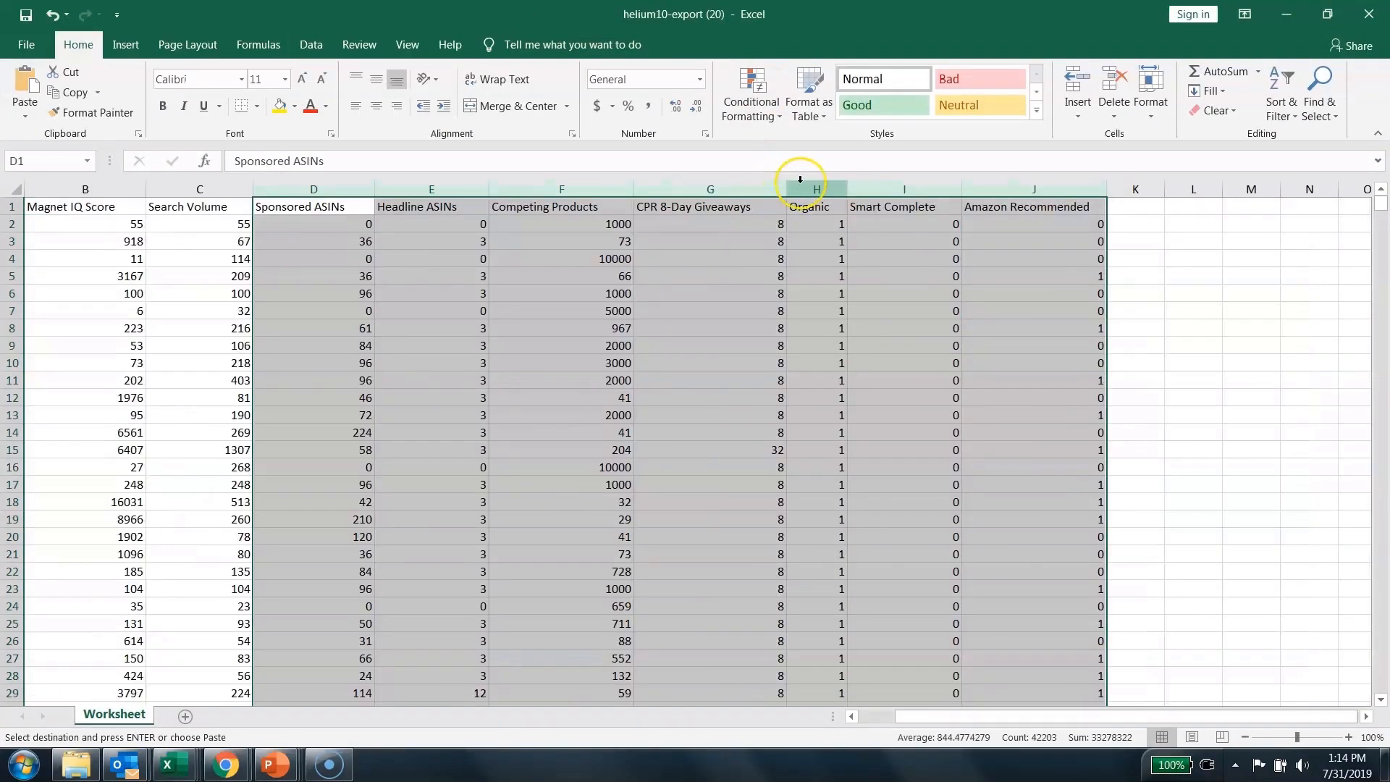
right_click(791, 187)
click(864, 340)
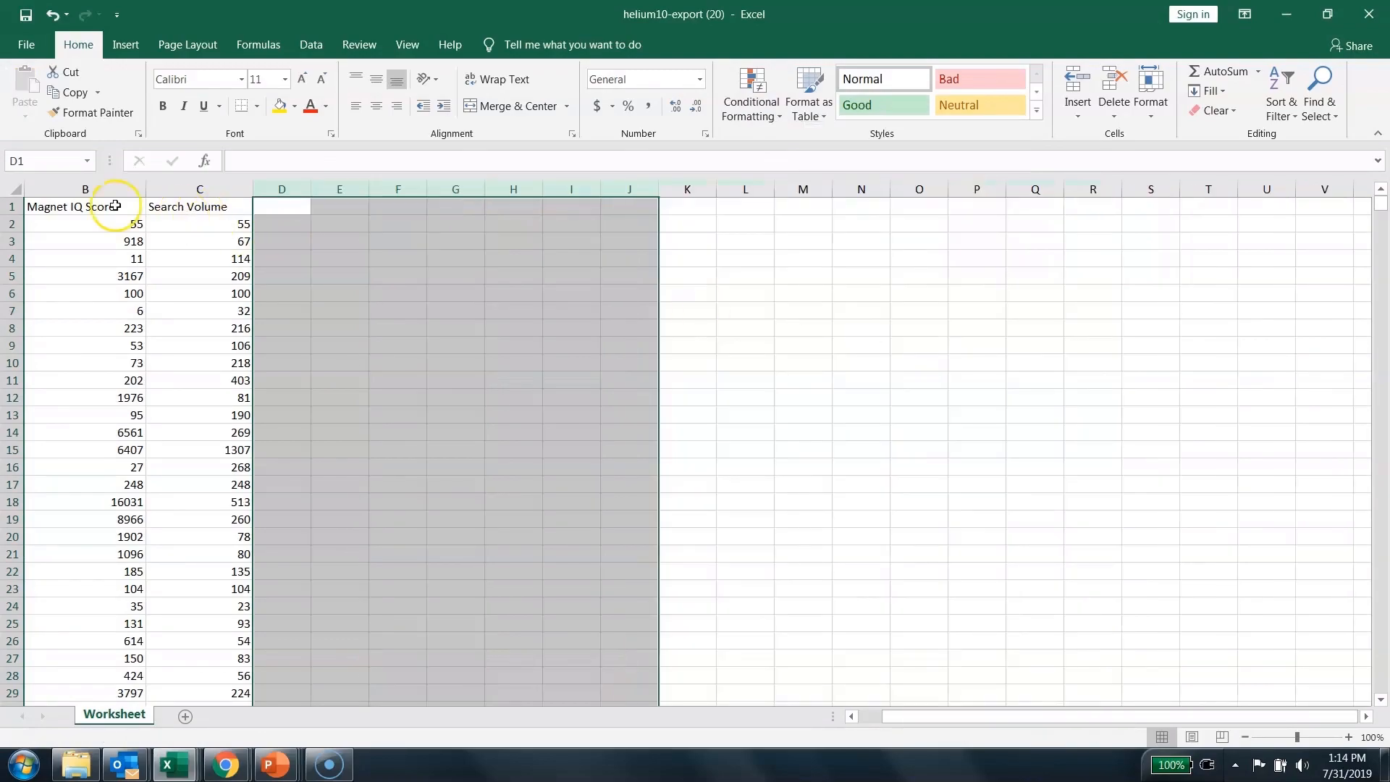
click(102, 224)
key(Left)
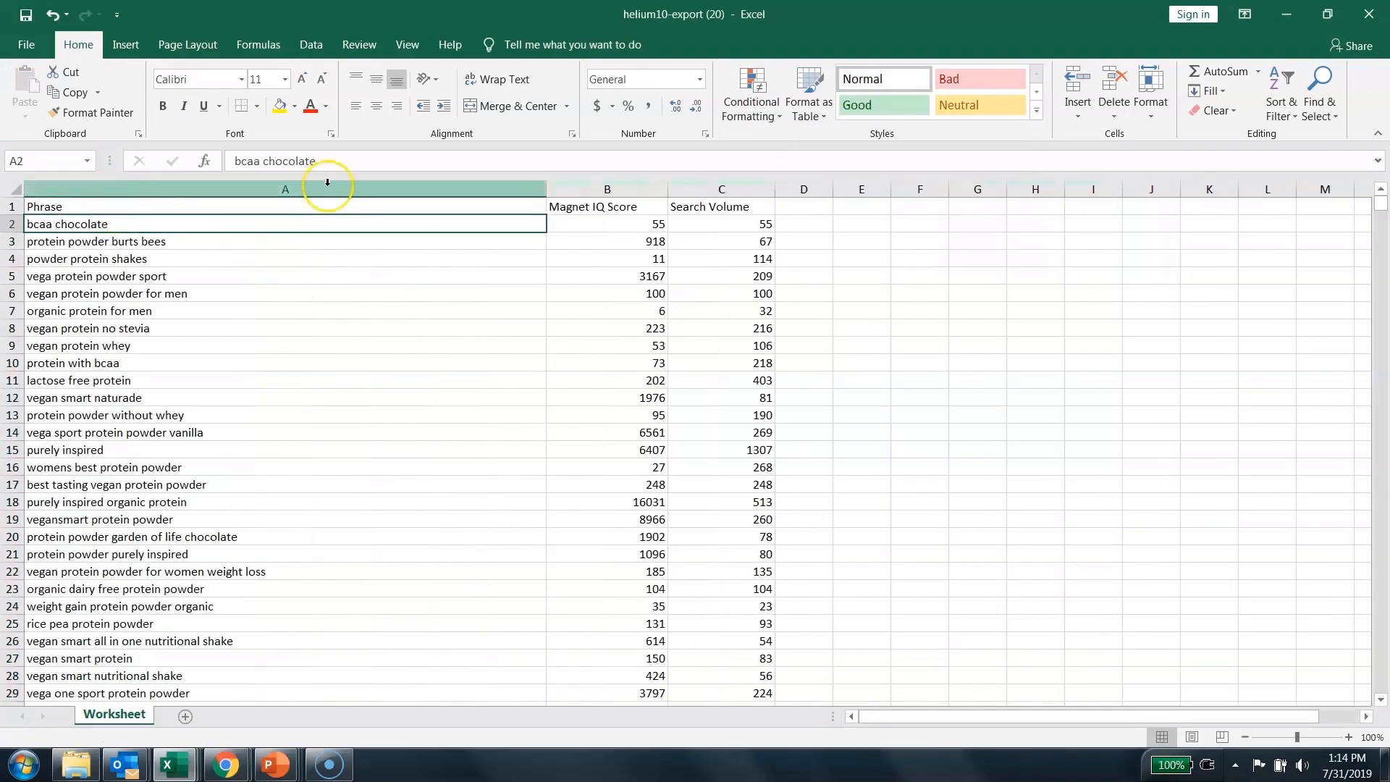
click(595, 189)
right_click(598, 189)
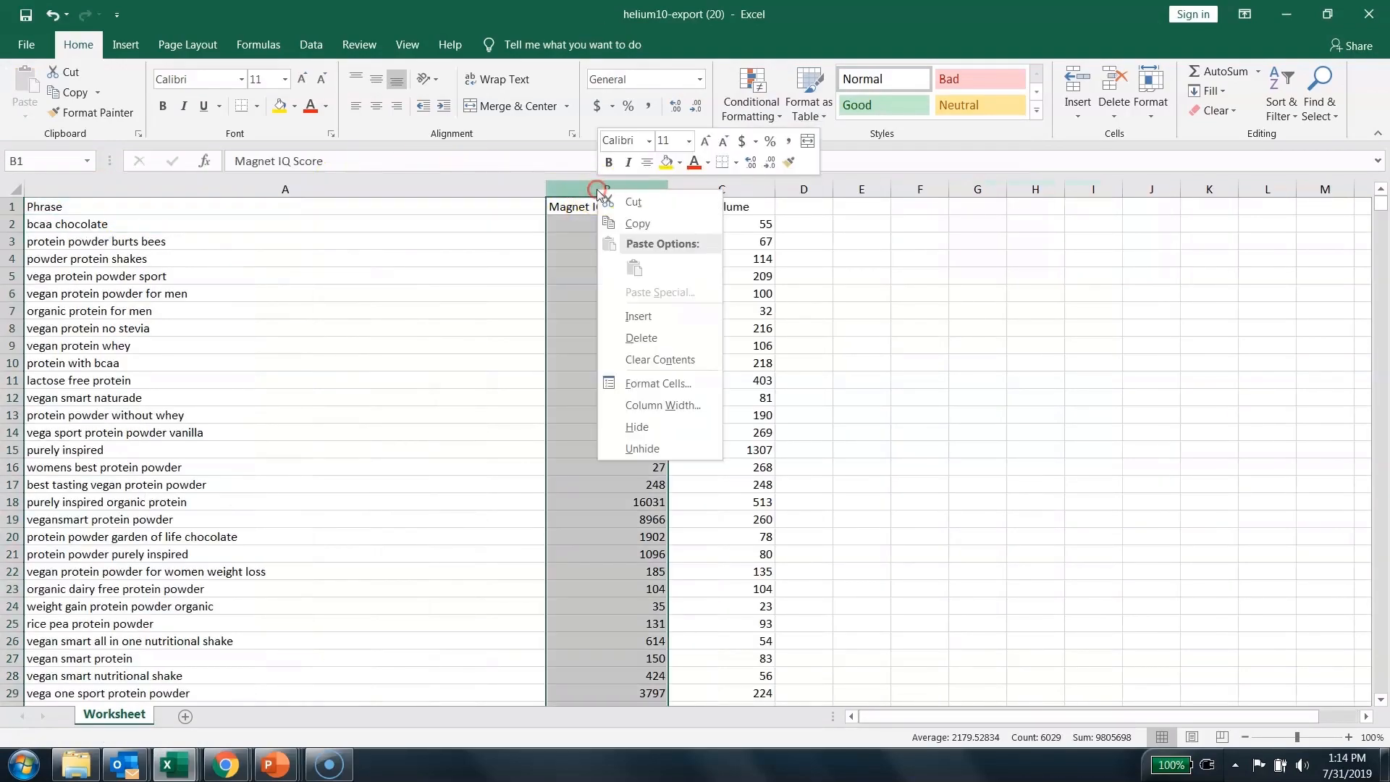
click(641, 337)
Copy all phrases with their search volumes from row 2 to the end of the helium10-export (20) list
key(ctrl+Home)
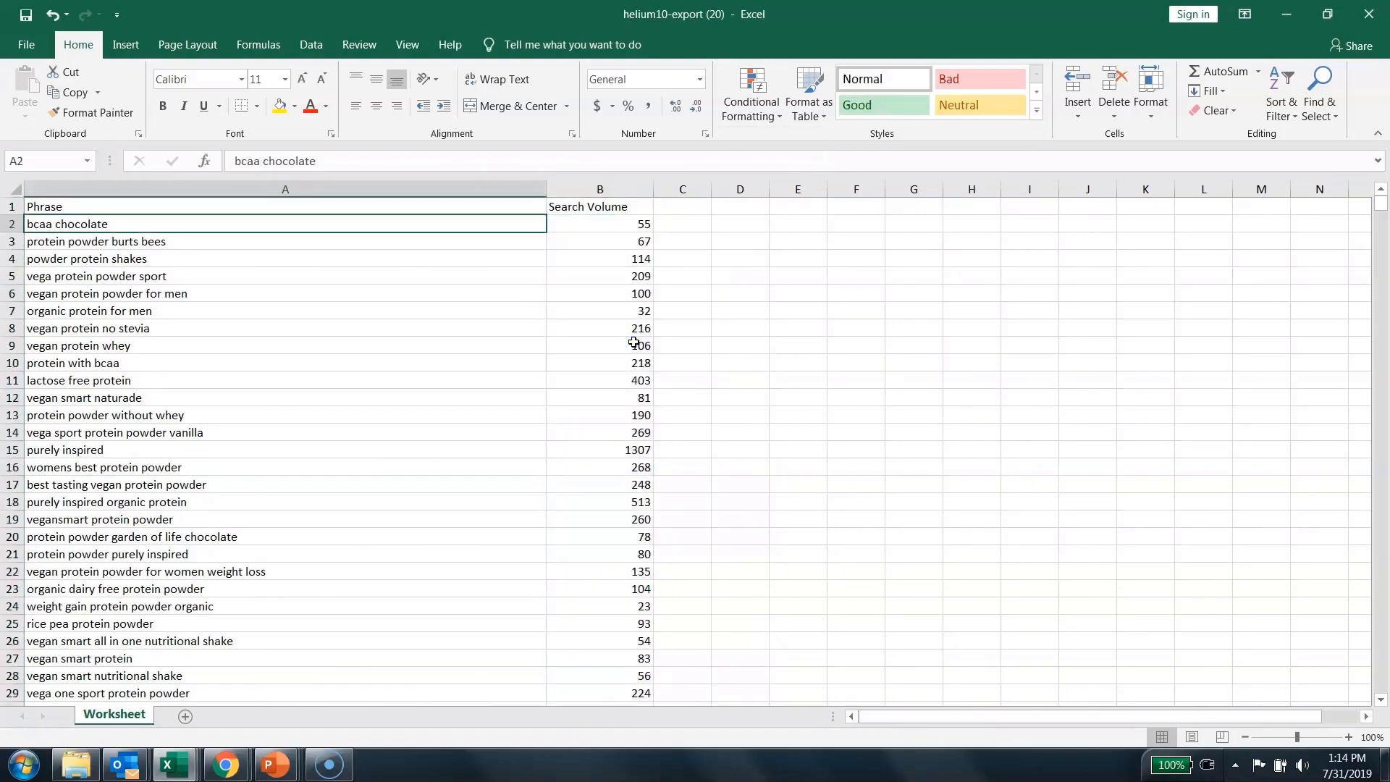
key(shift+Right)
key(ctrl+shift+Down)
key(ctrl+c)
Paste the copied keywords at cell A45832 of the Helium 10 Downloads sheet in the OMEGA Fitness keyword workbook and save it
mouse_move(174, 765)
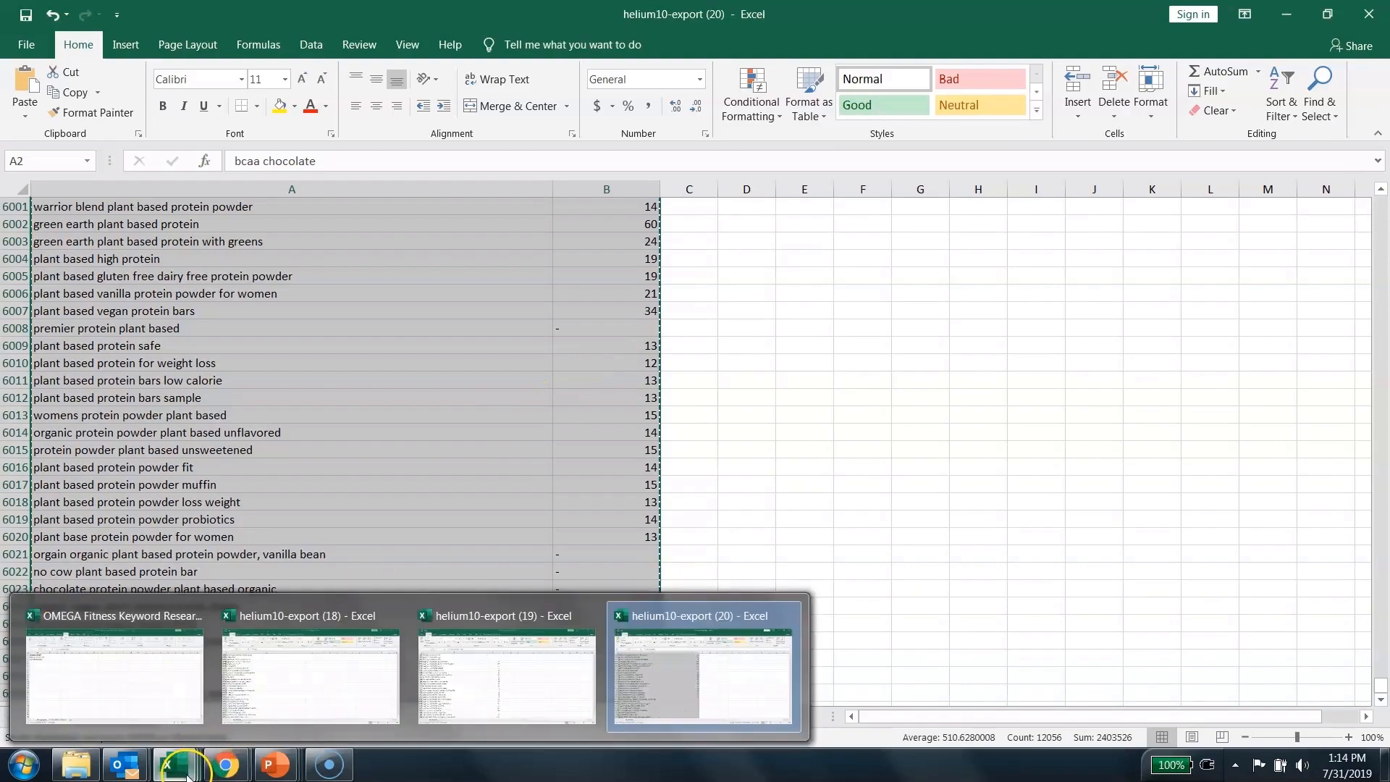
click(143, 694)
click(200, 717)
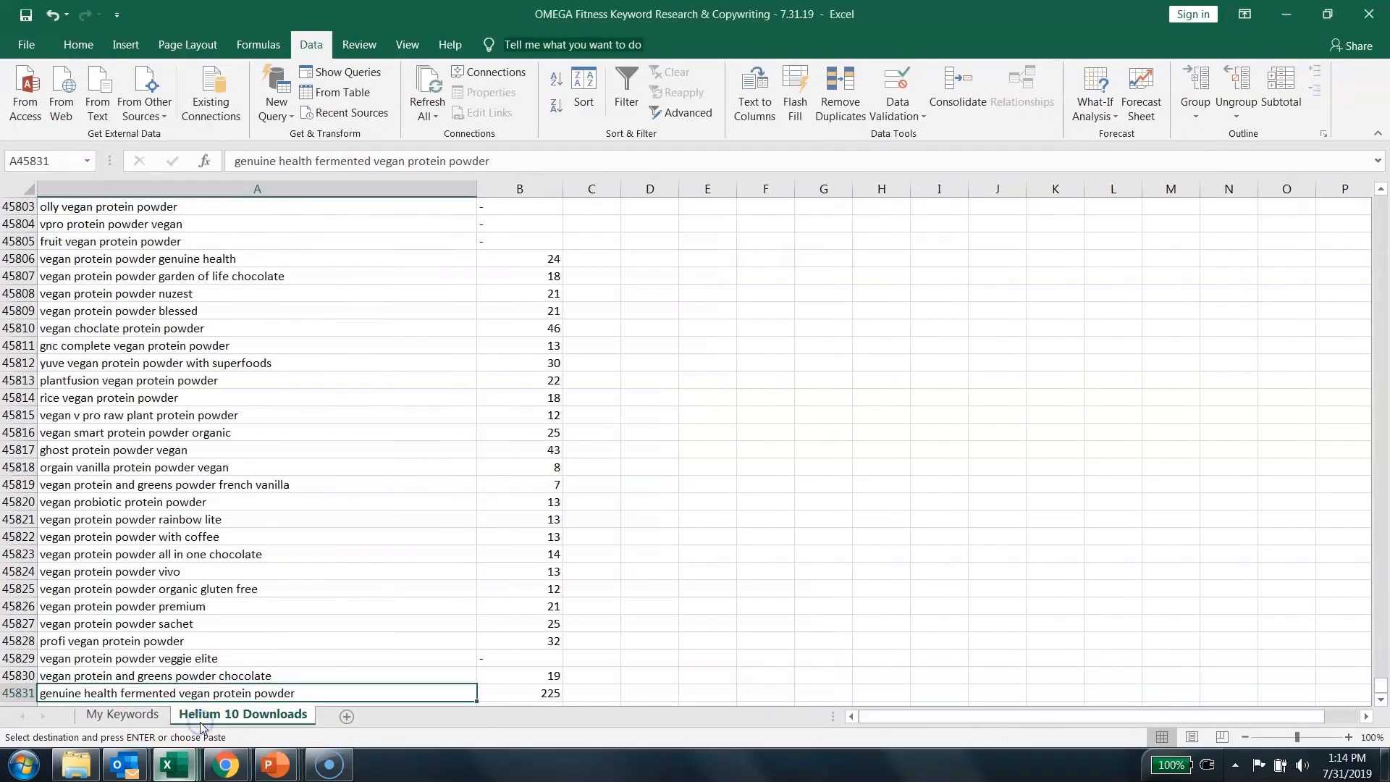
key(Down)
key(ctrl+v)
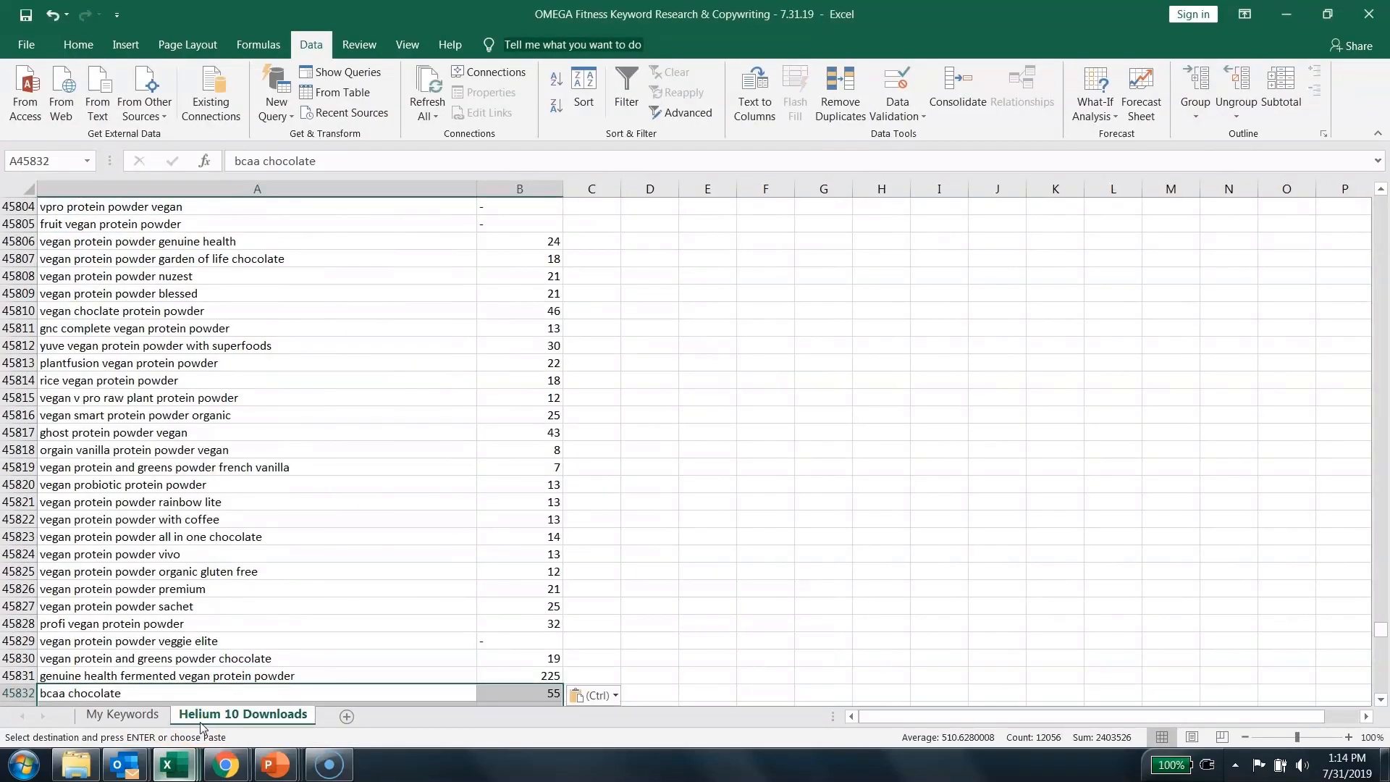
key(Down)
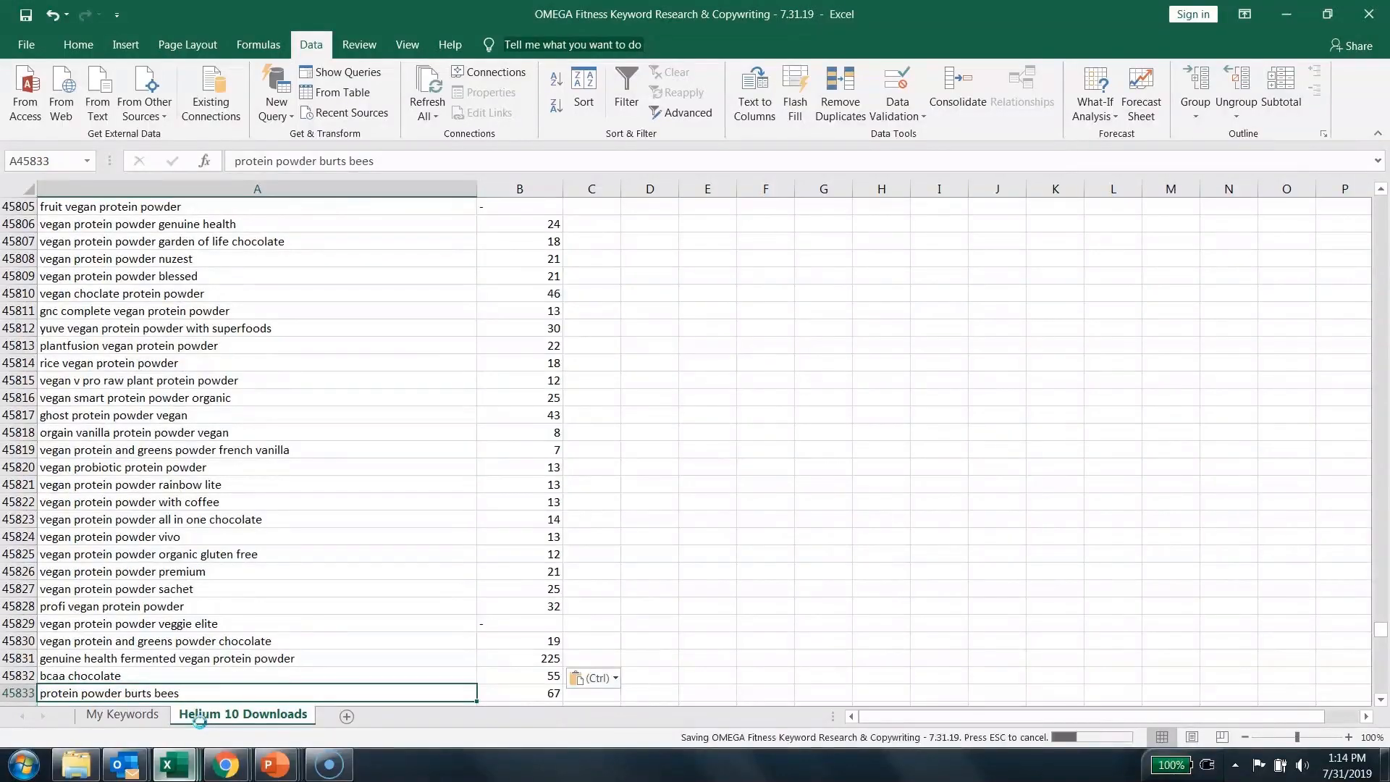
key(Escape)
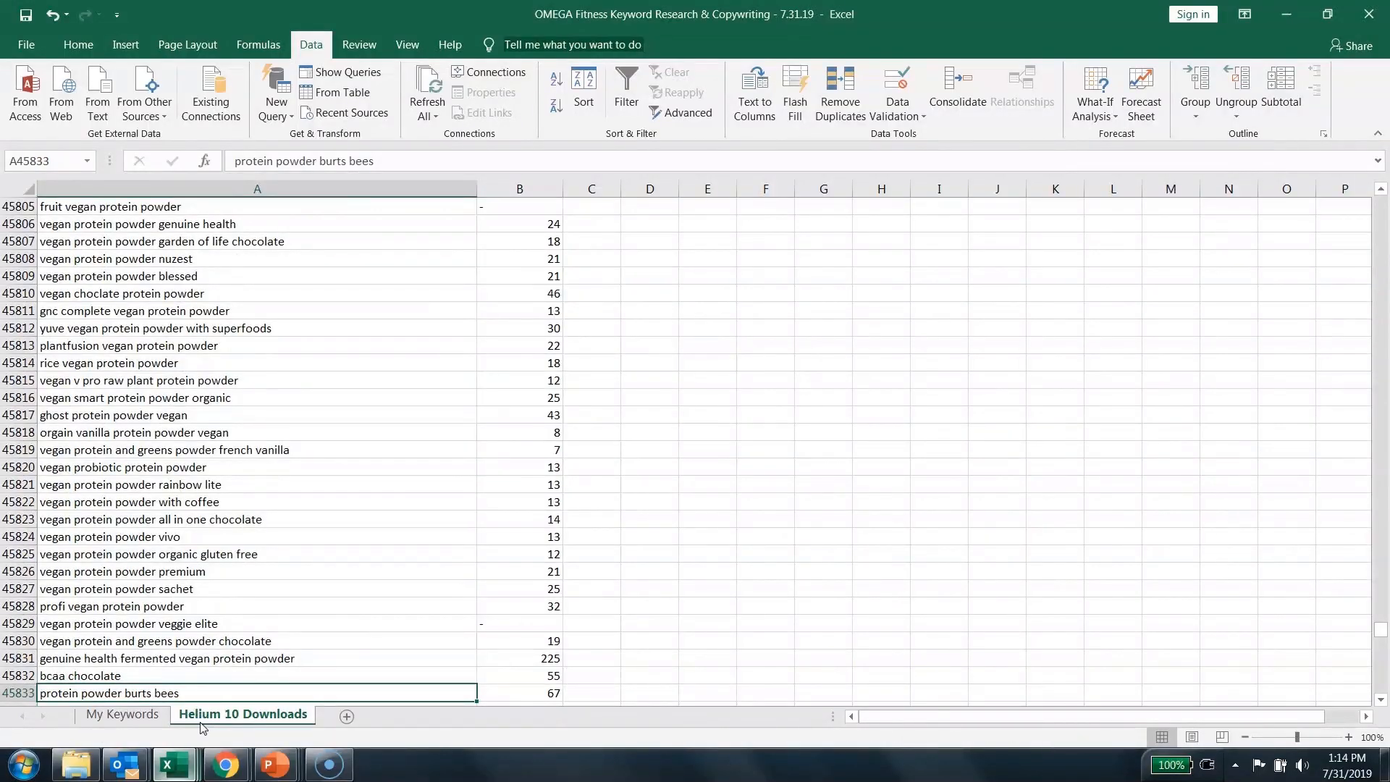
Switch to the Rank On Amazon Page One course presentation in PowerPoint to view the Keyword Research steps slide
mouse_move(273, 764)
click(606, 690)
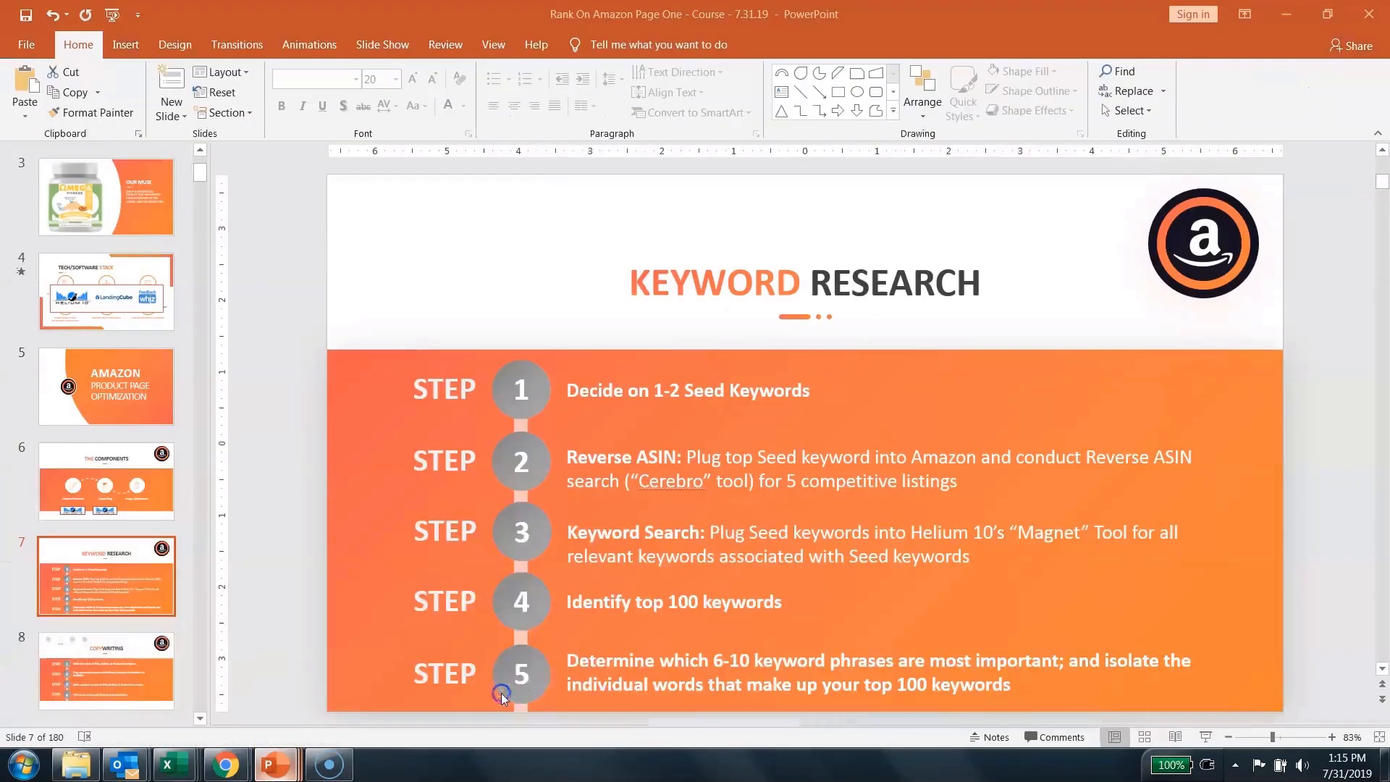